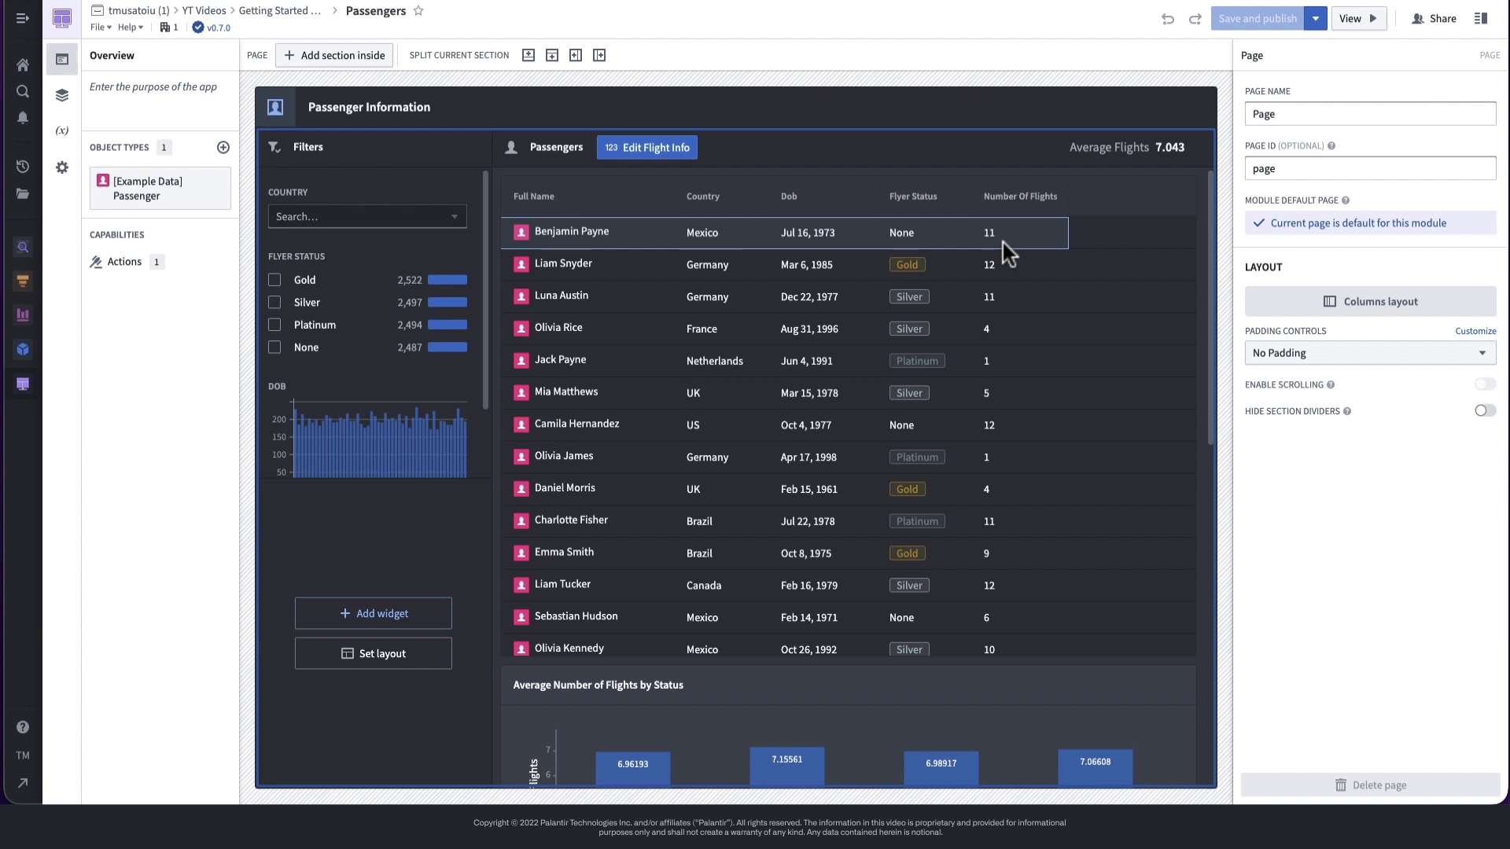
Add a Scenario manager widget, found by searching 'scen', to the empty section below Filters.
scroll(1003, 243, "down", 3)
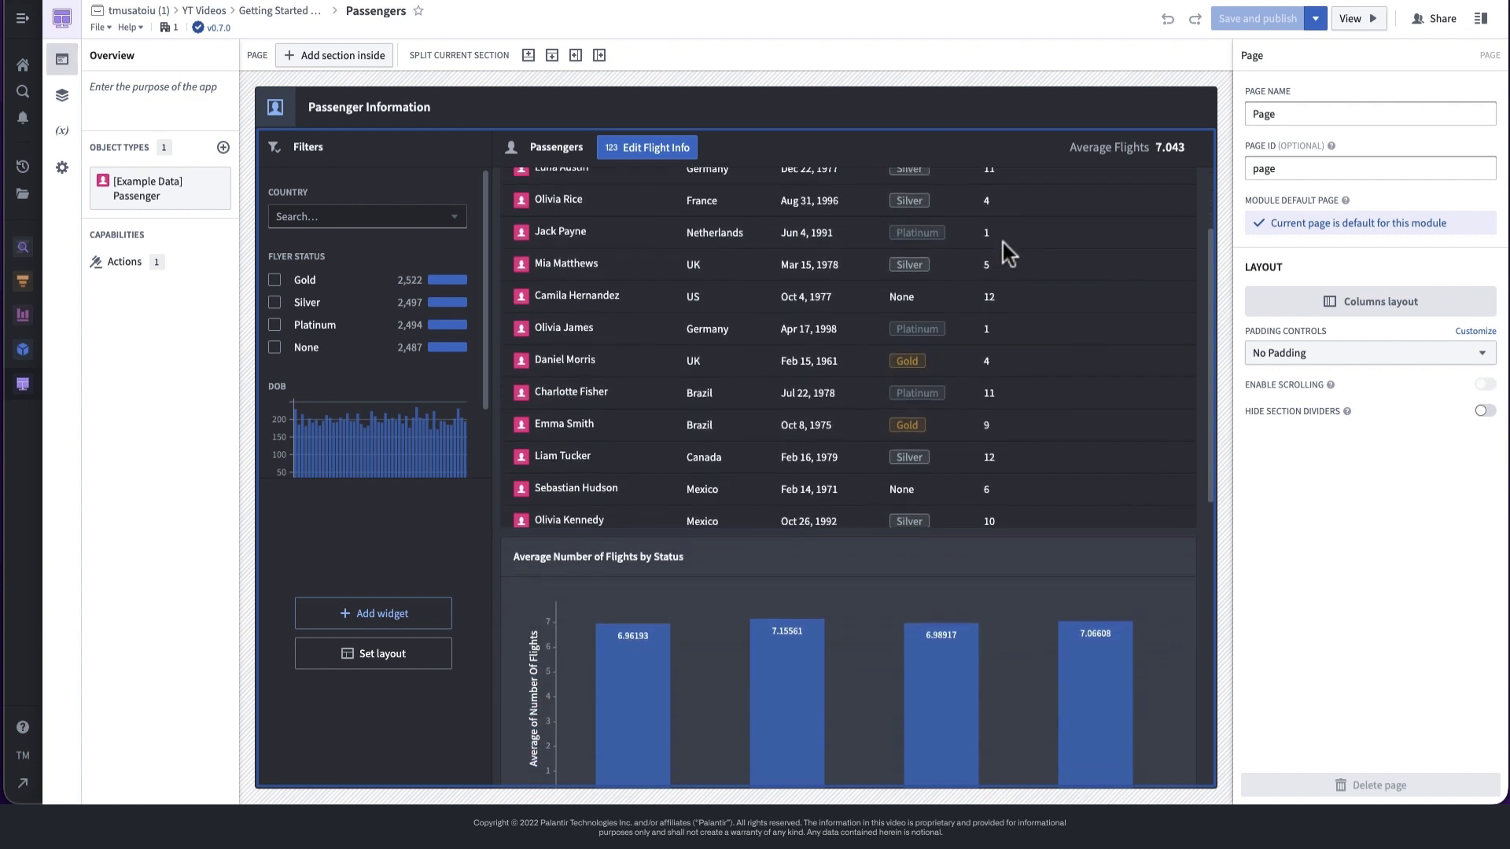
scroll(1003, 243, "up", 2)
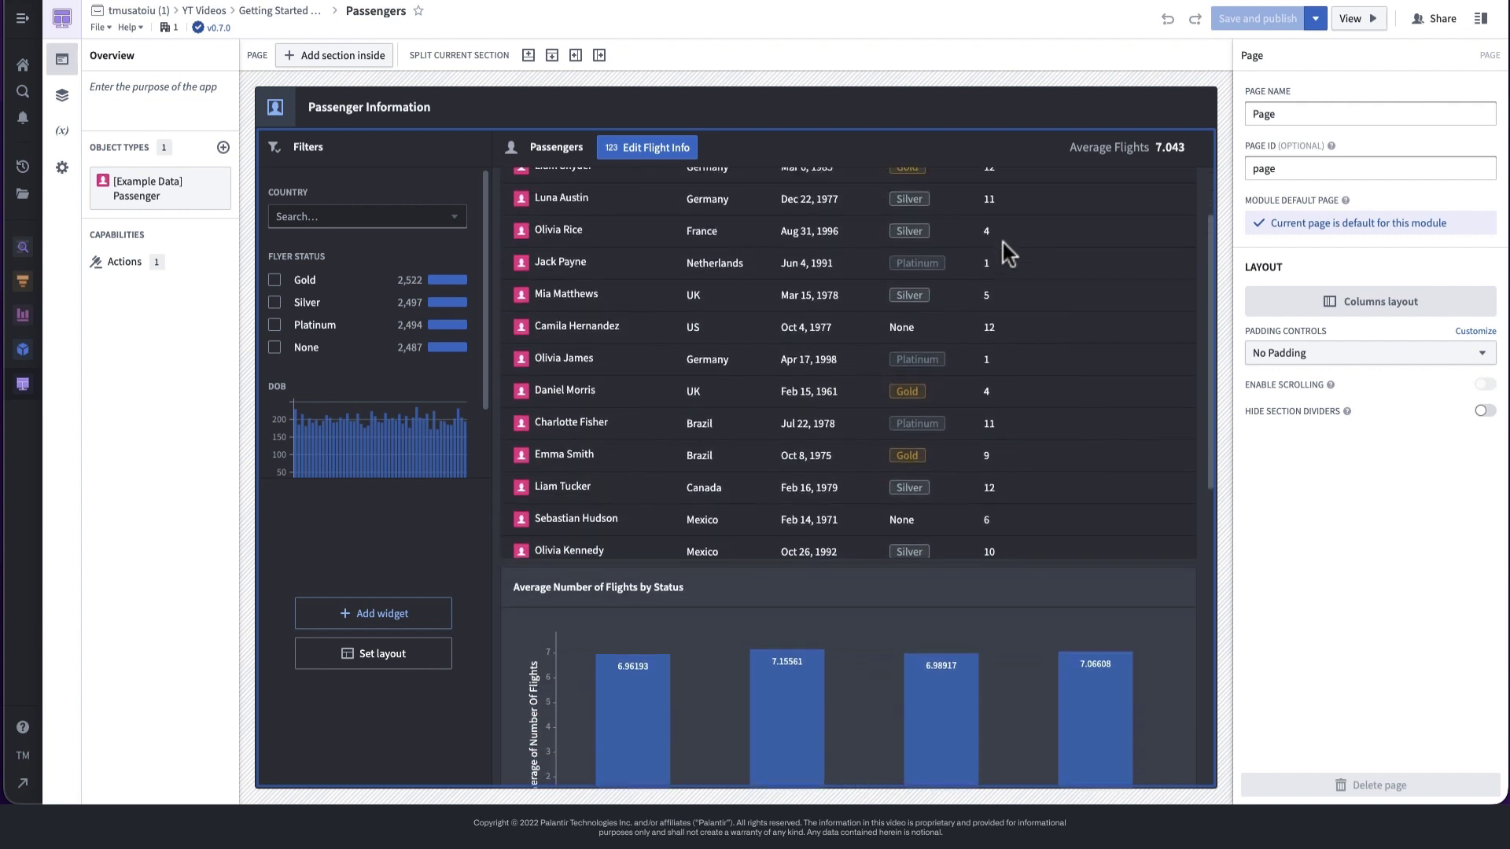
scroll(1003, 243, "up", 2)
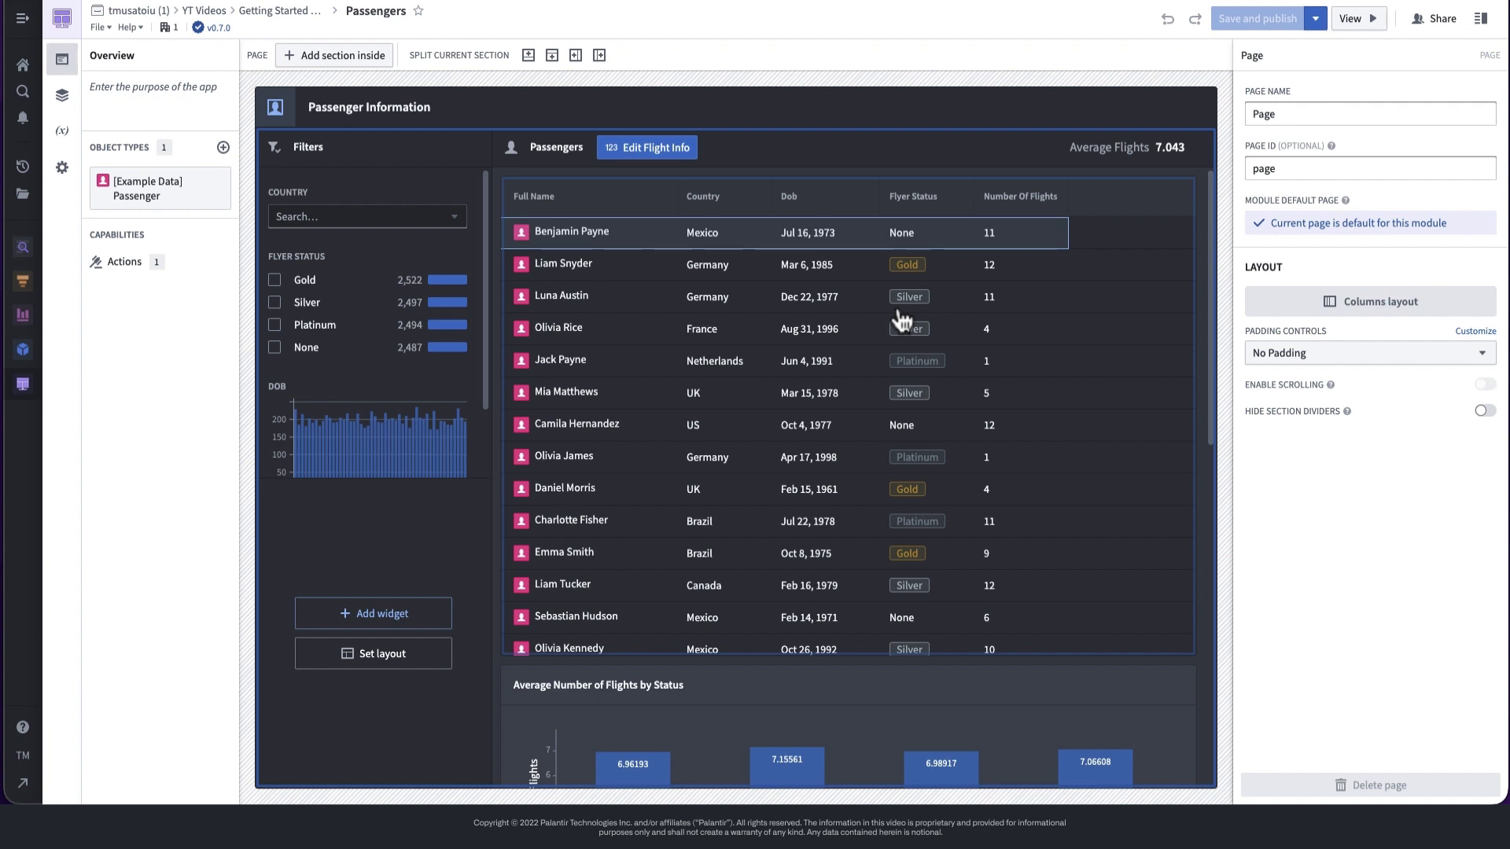
left_click(334, 612)
type("scenario")
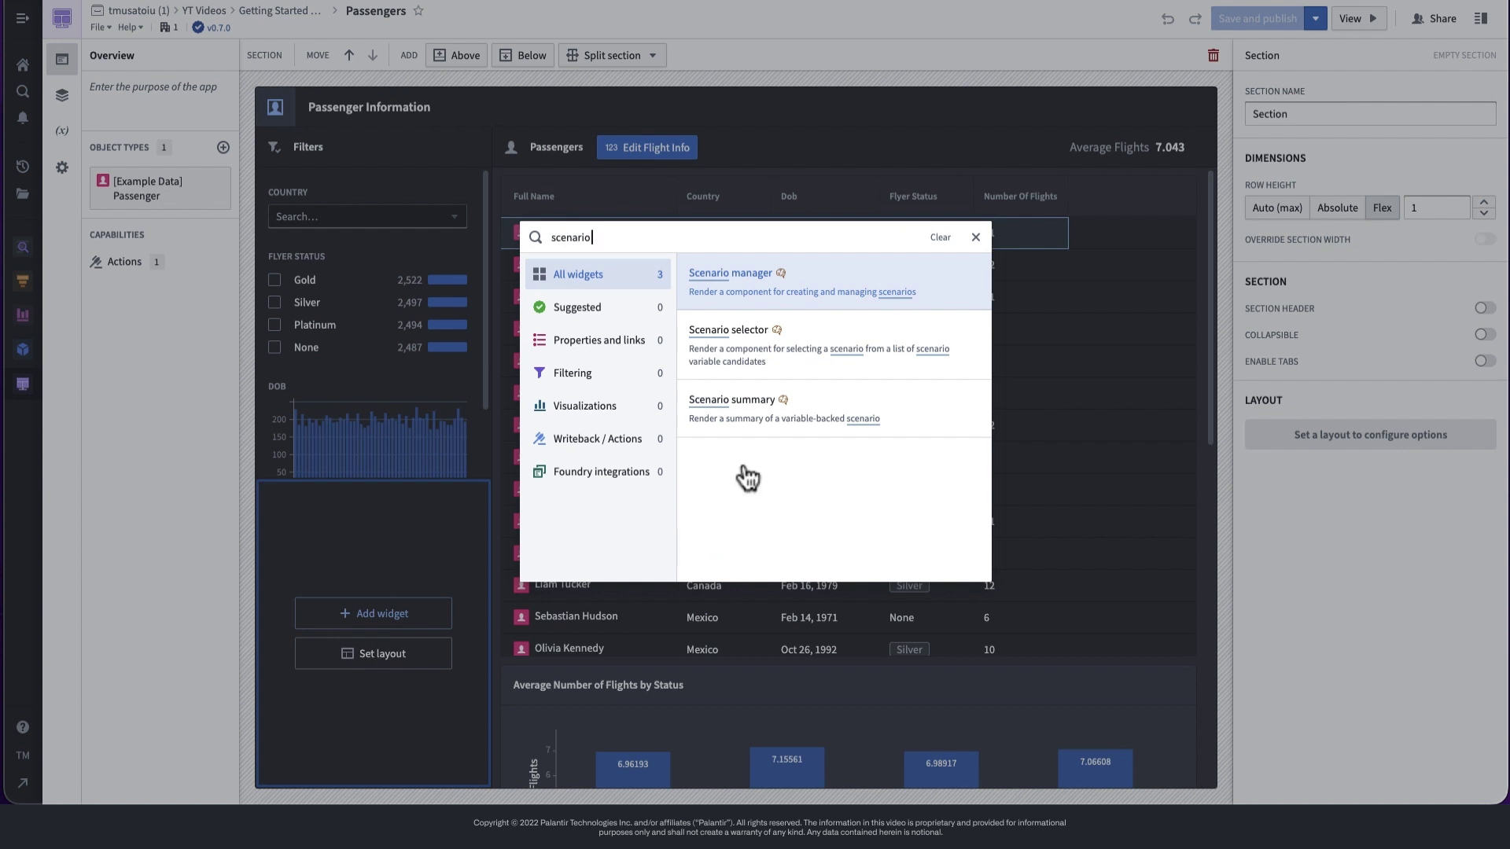
left_click(804, 271)
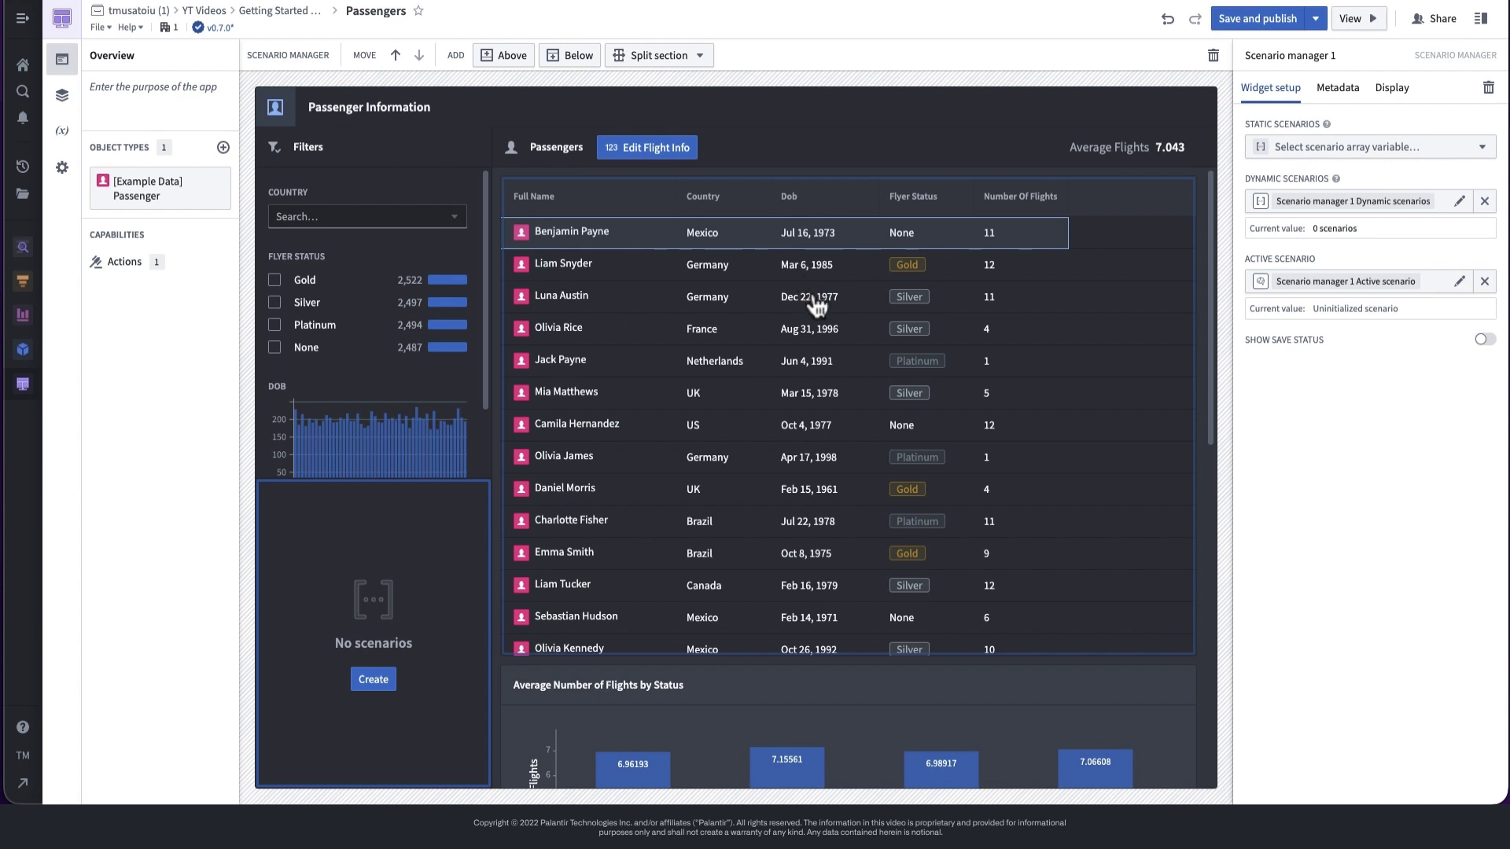
Enable Compare Against Scenarios on the passengers table using Scenario manager 1 Dynamic scenarios.
left_click(1069, 471)
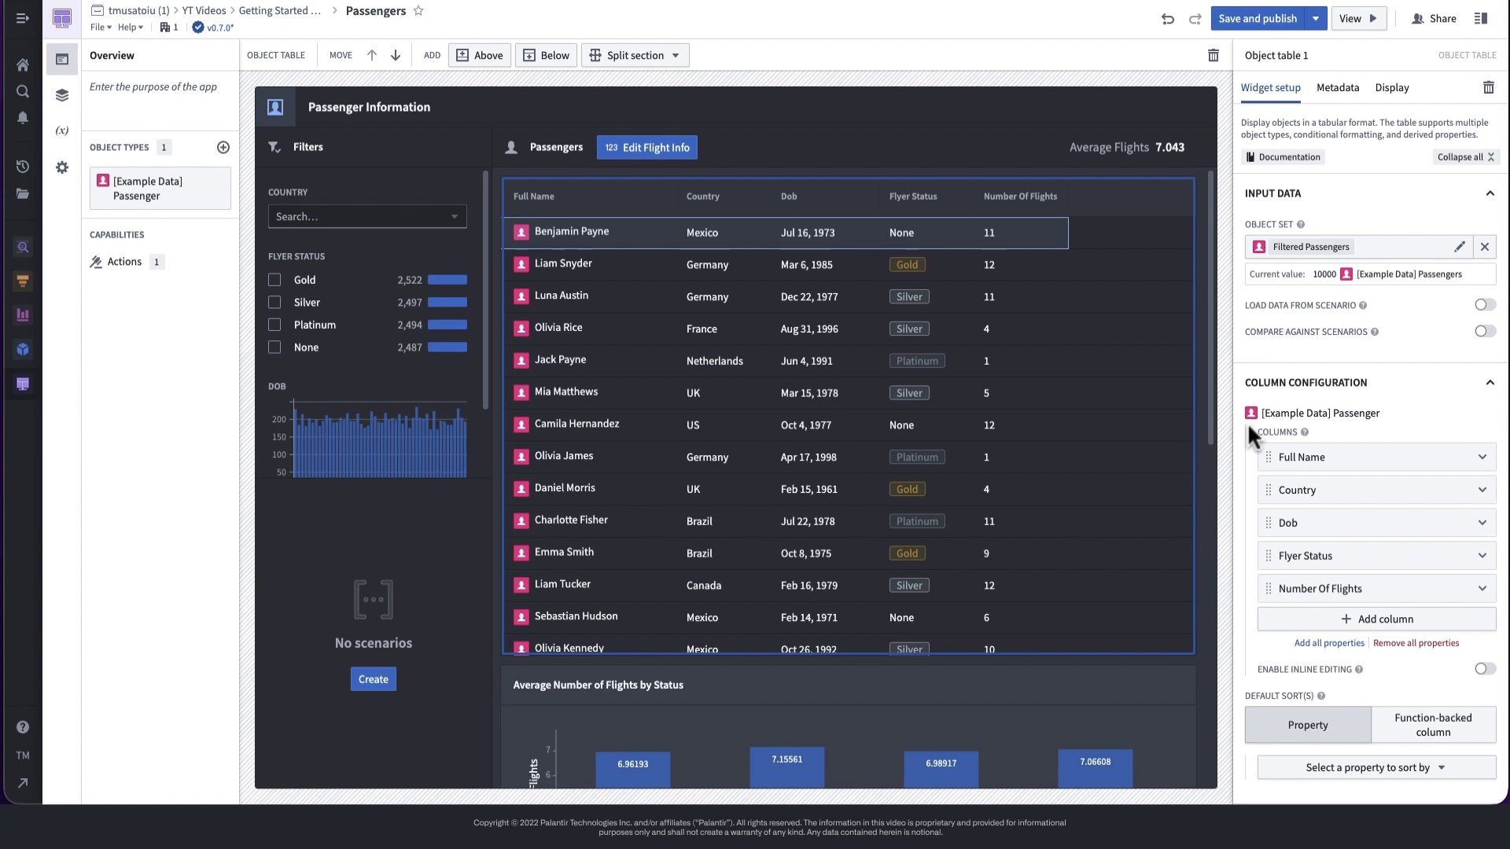
left_click(1484, 331)
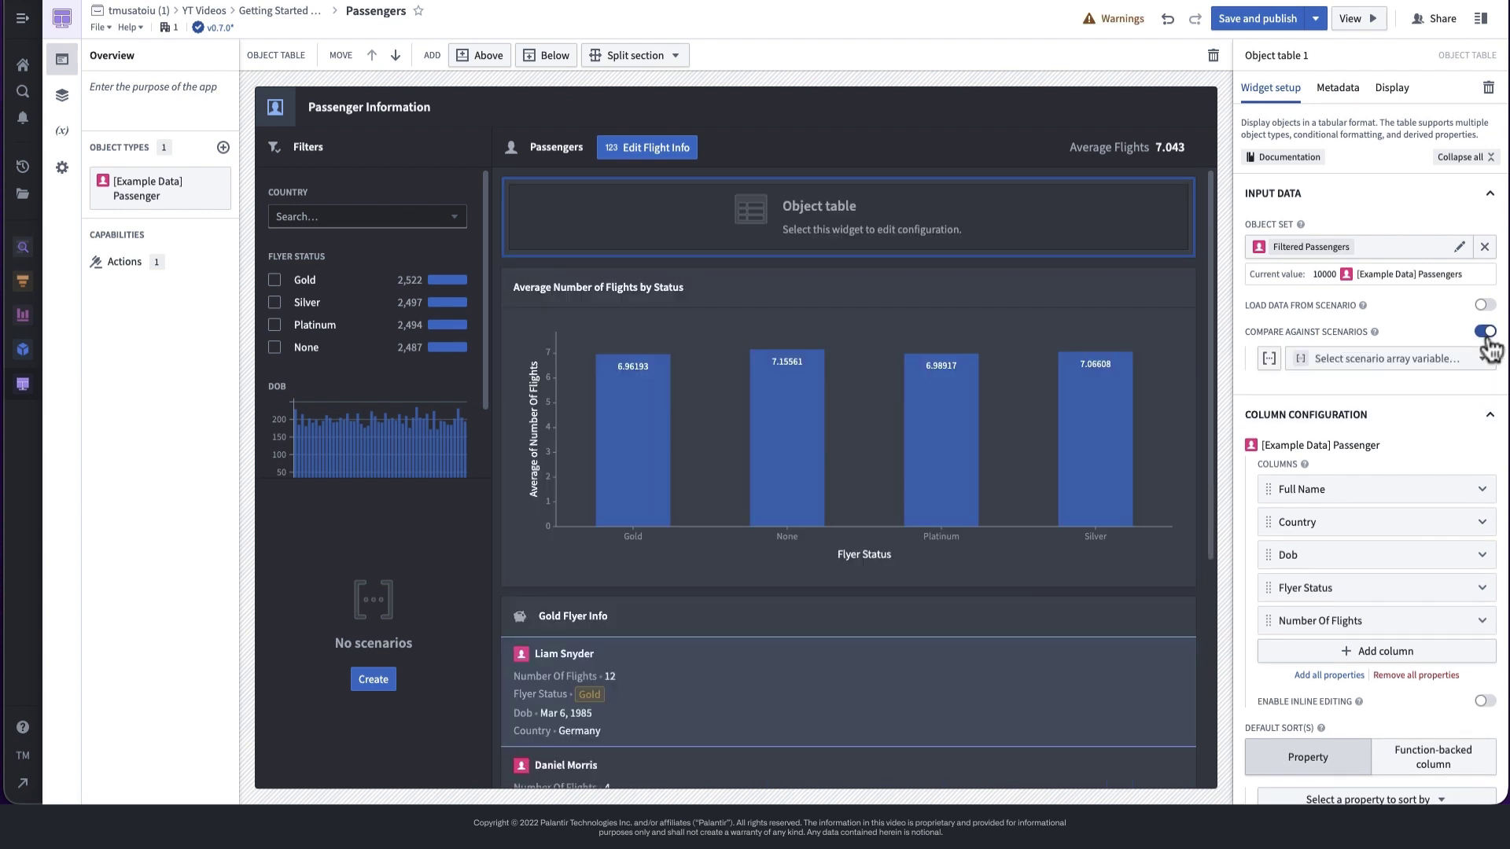
left_click(1464, 360)
left_click(1424, 484)
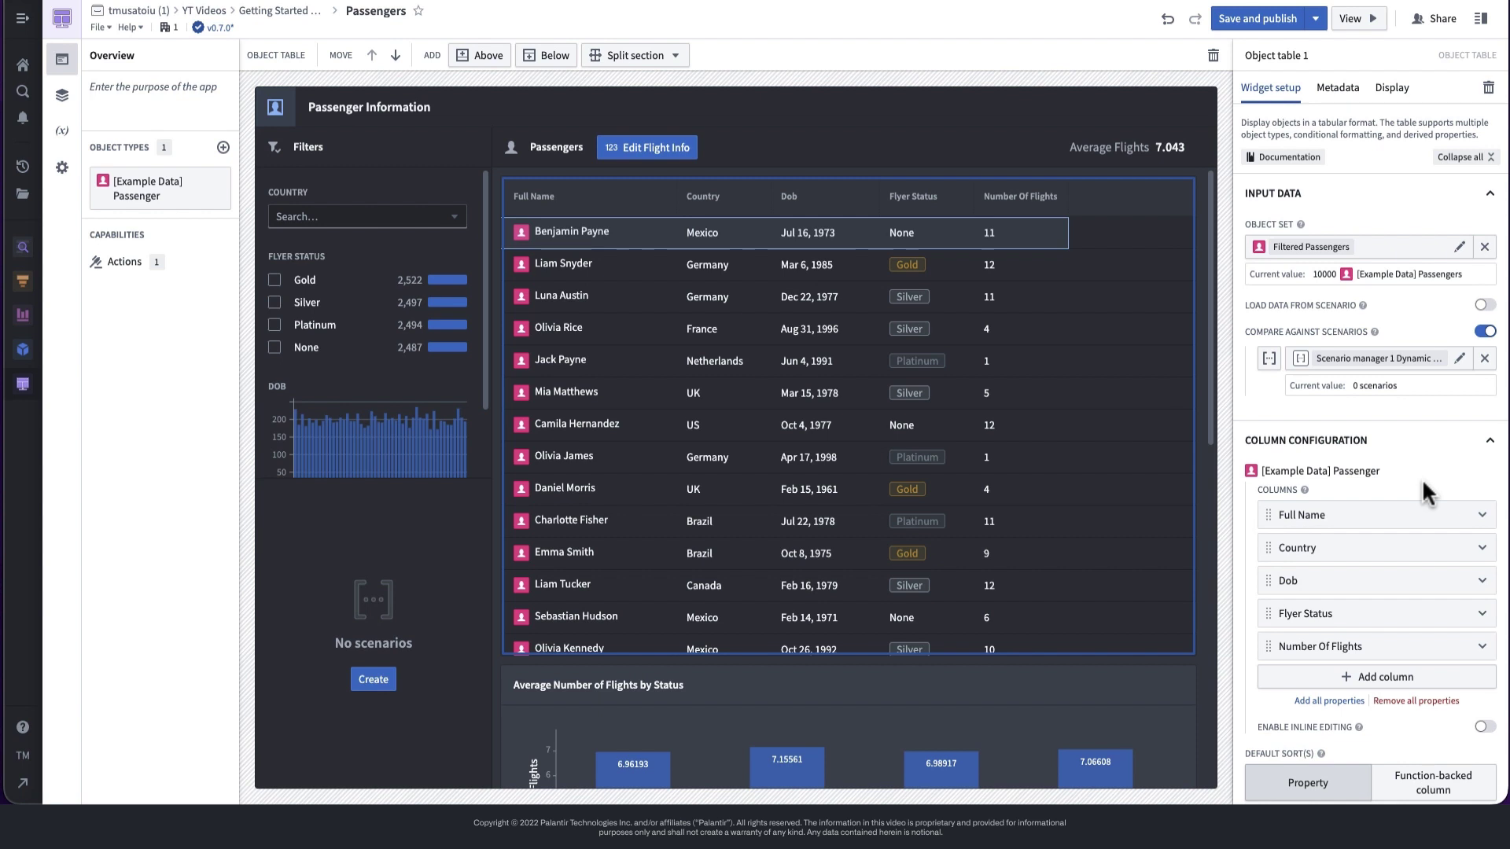
Turn on Apply to Scenario for the Edit Flight Info button, targeting Scenario manager 1 Active scenario.
left_click(644, 152)
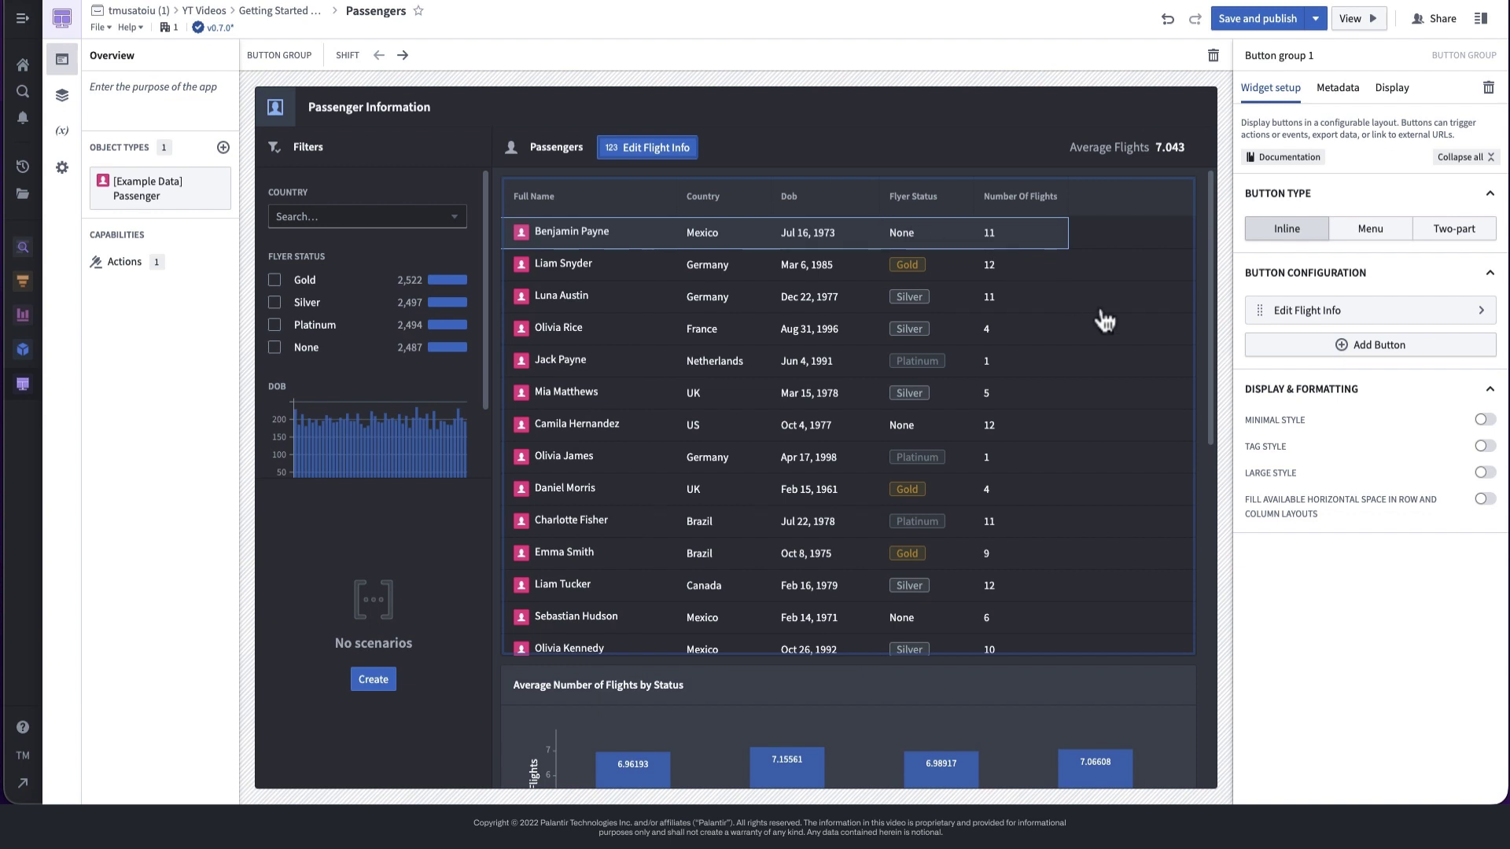
left_click(1344, 313)
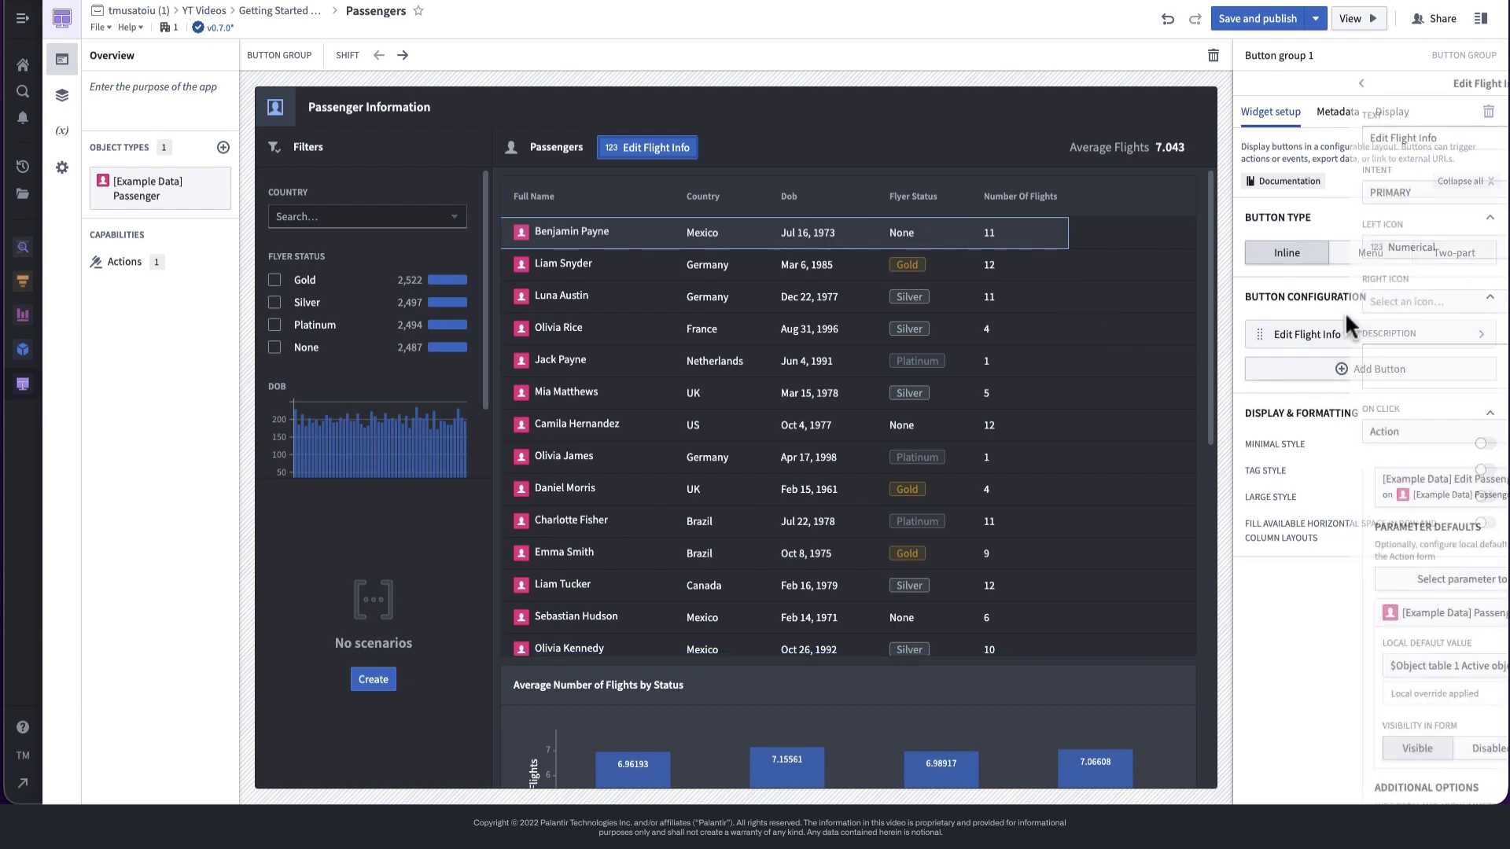
scroll(1362, 582, "down", 2)
scroll(1364, 595, "down", 2)
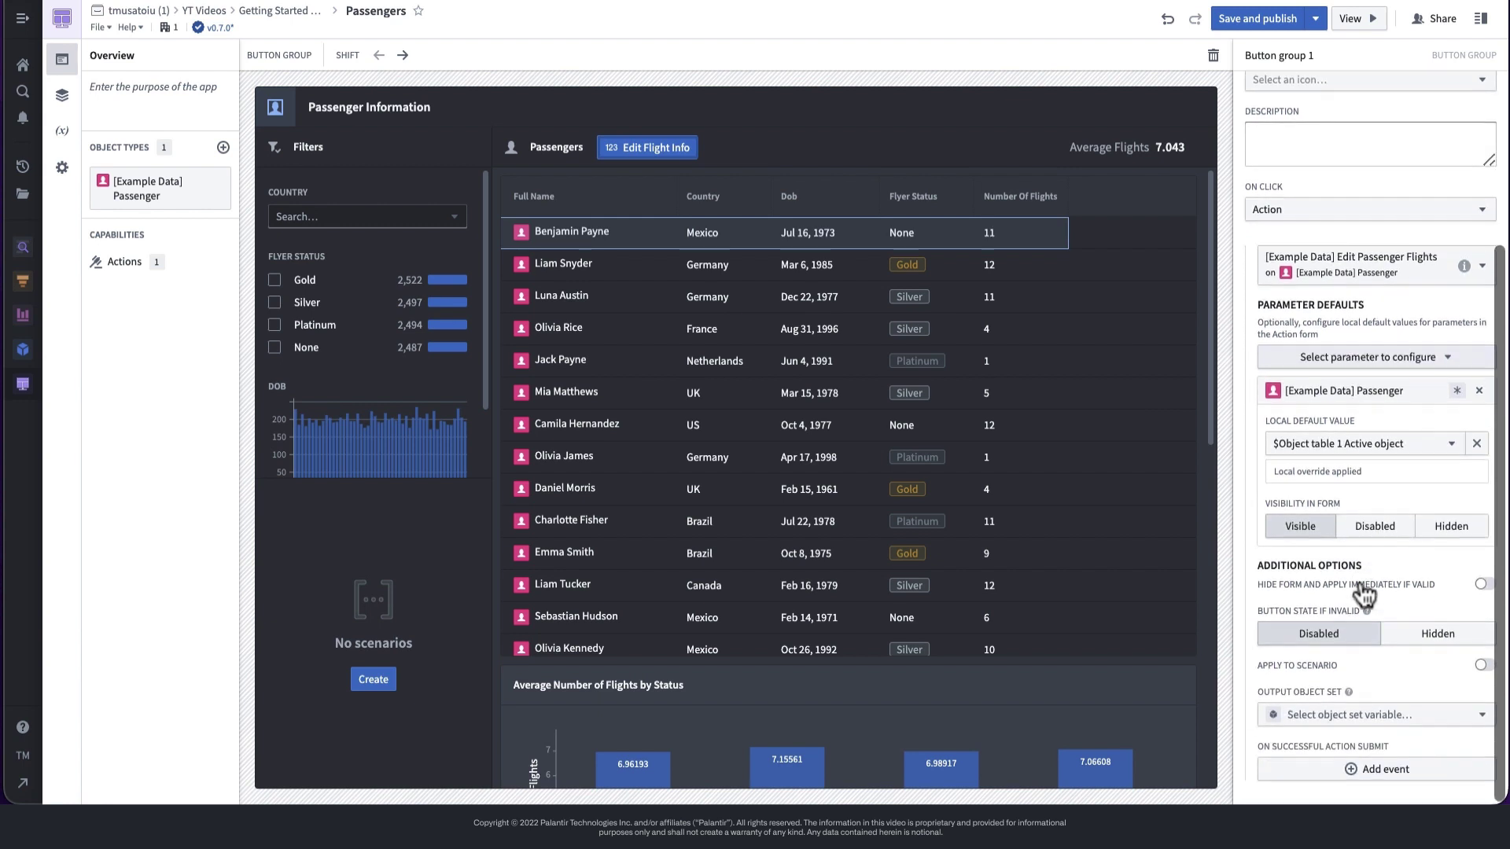
left_click(1482, 665)
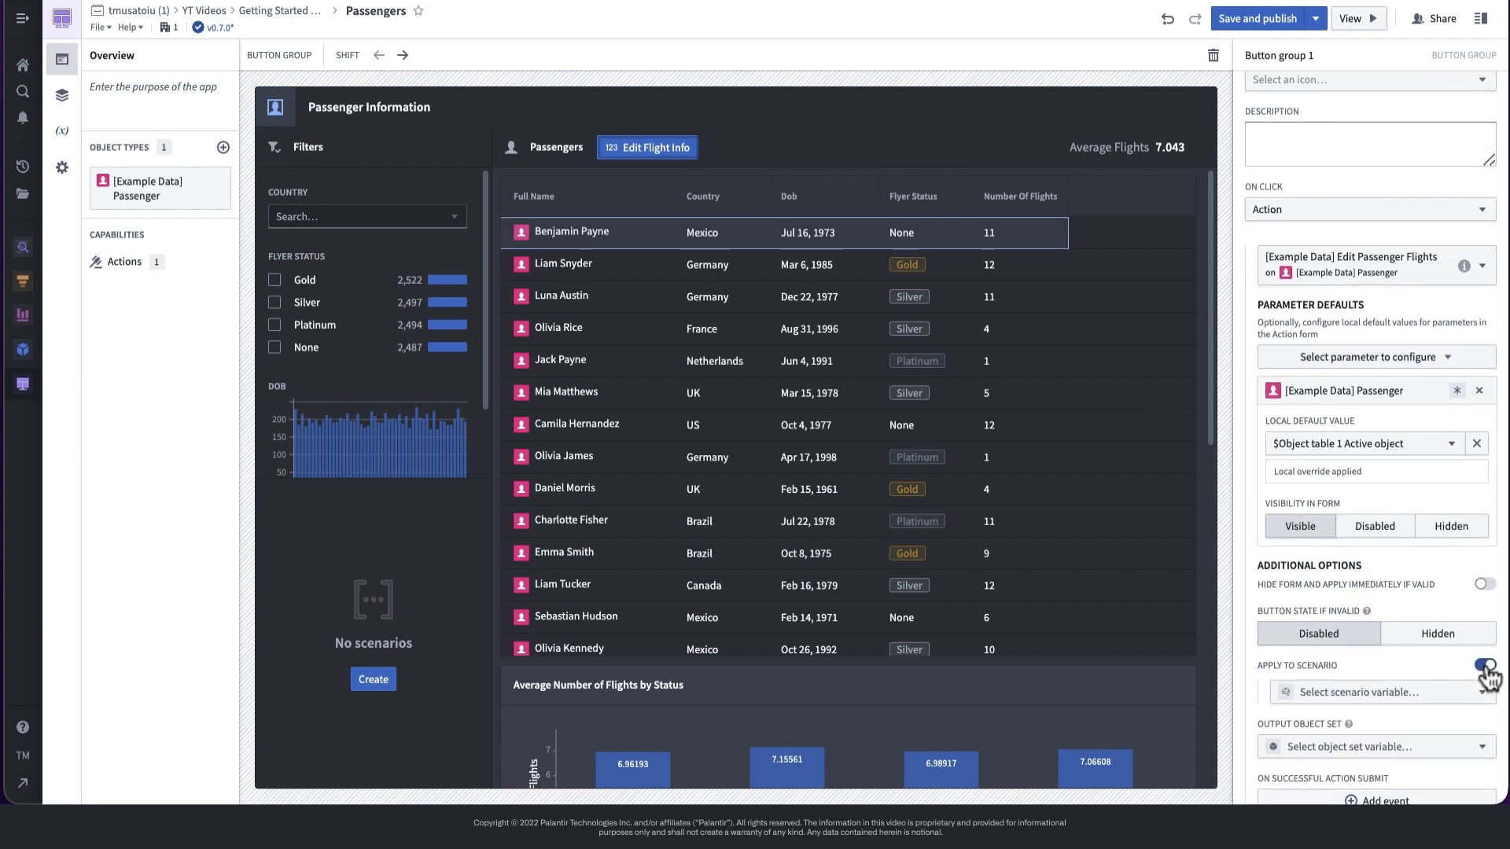
left_click(1391, 693)
left_click(1373, 662)
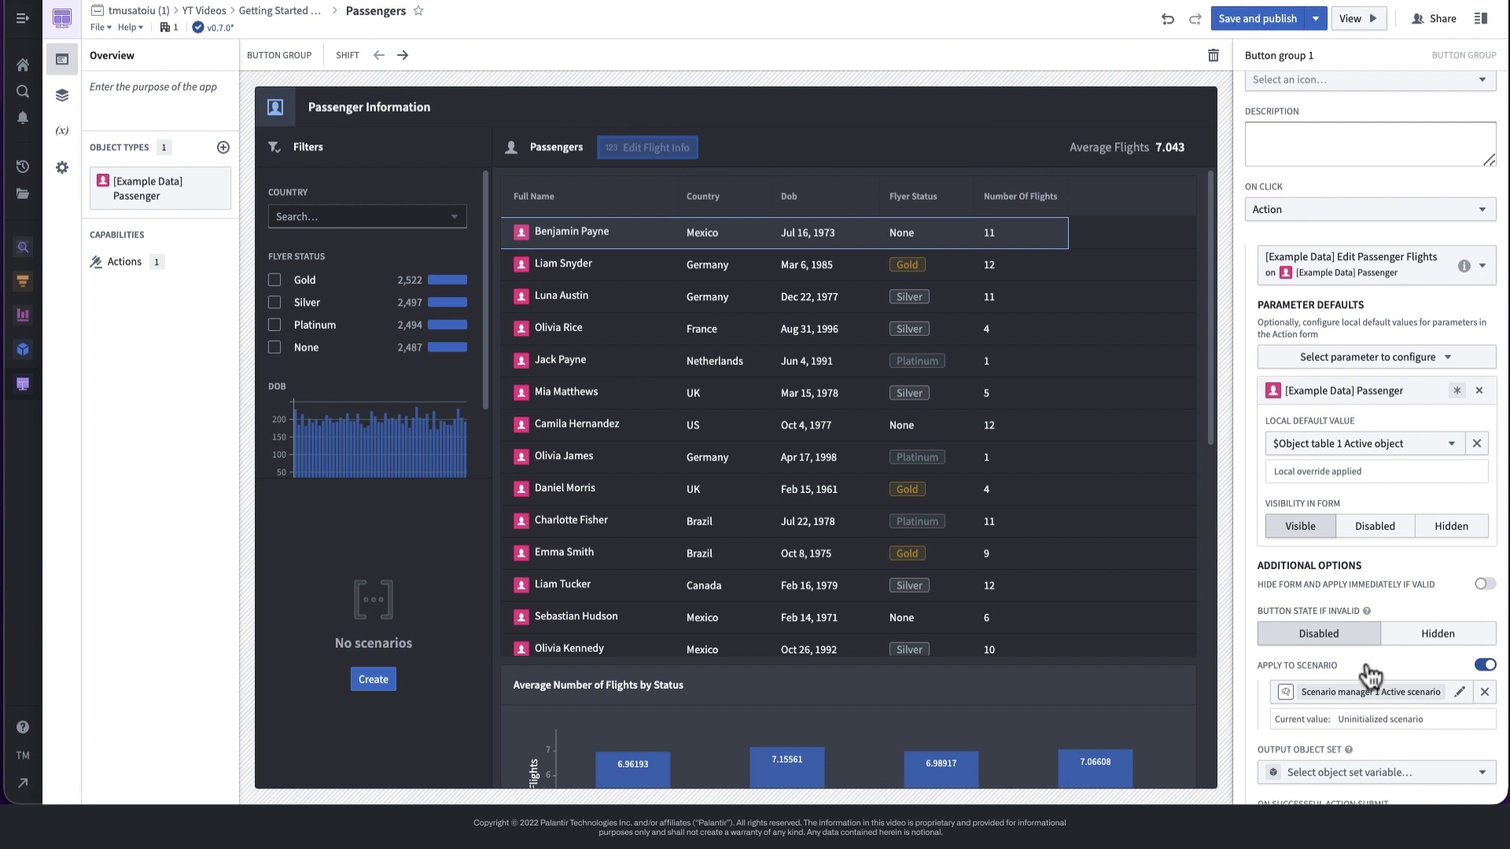
Create Scenario 1 and change the second passenger's Number of Flights from 12 to 40 in it.
left_click(380, 687)
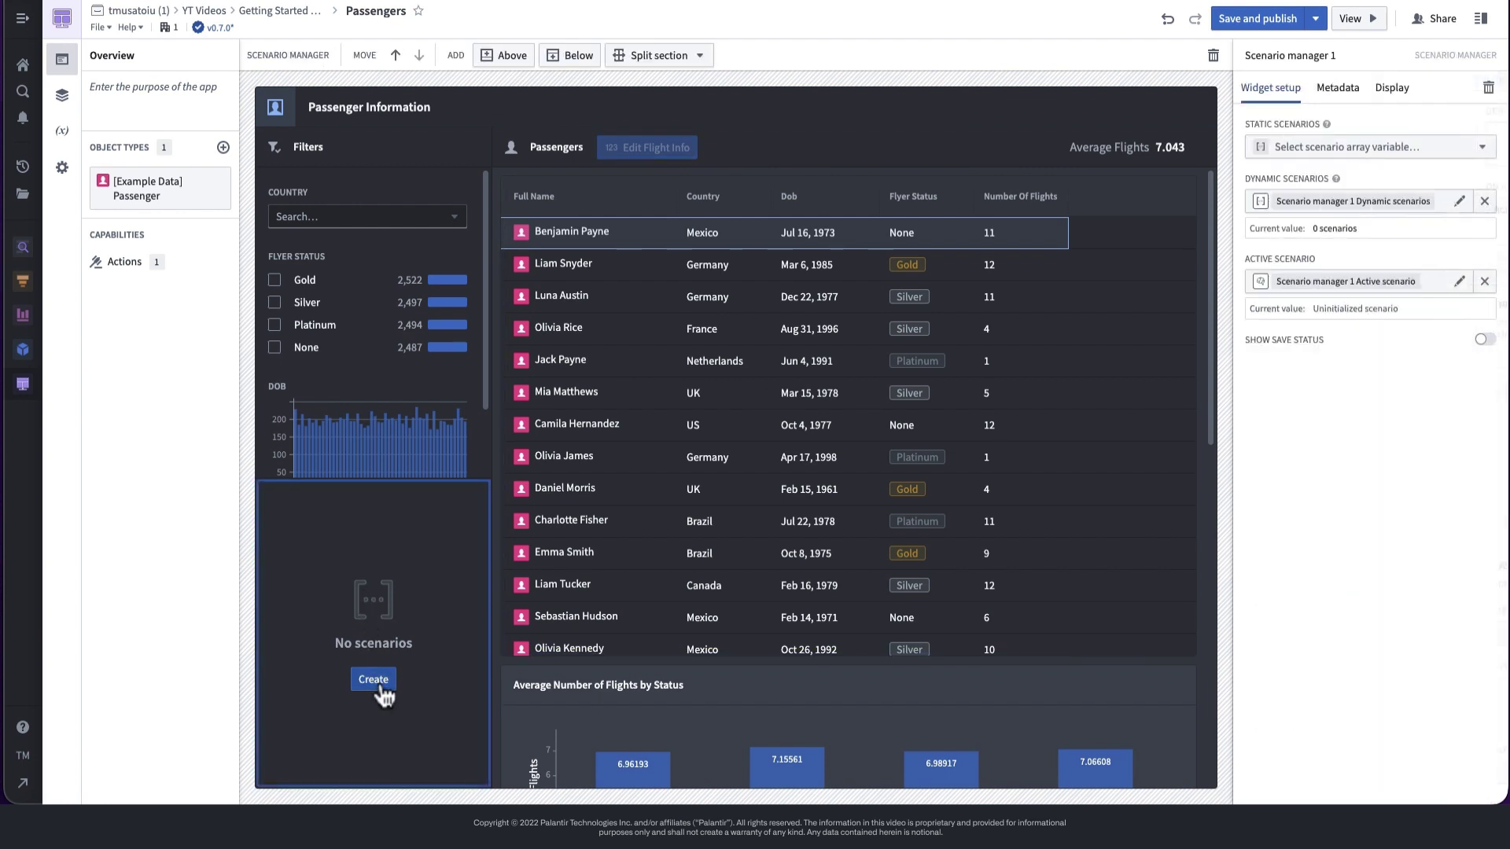
left_click(381, 686)
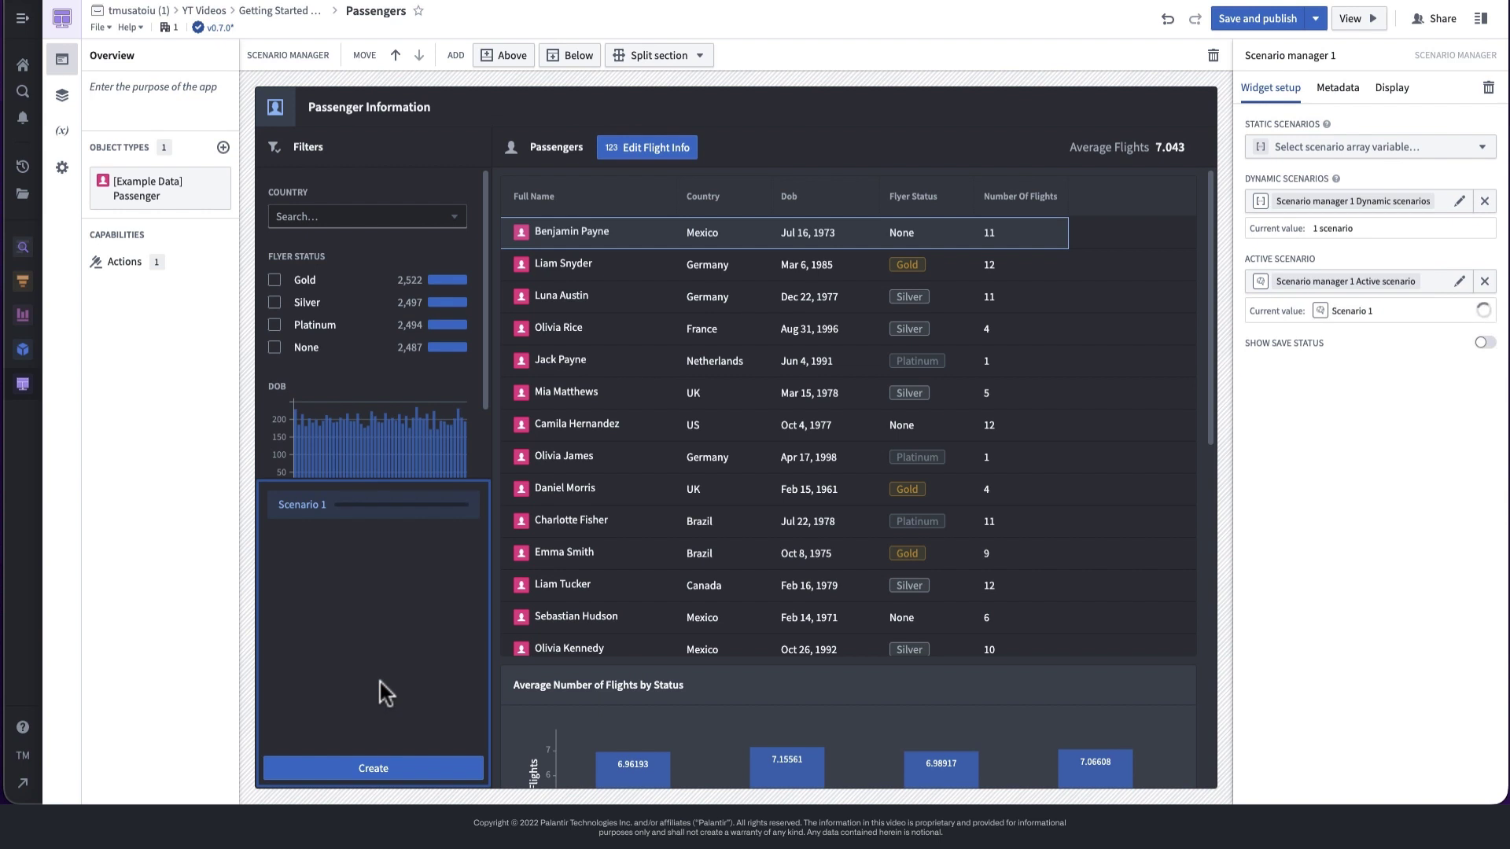
left_click(640, 159)
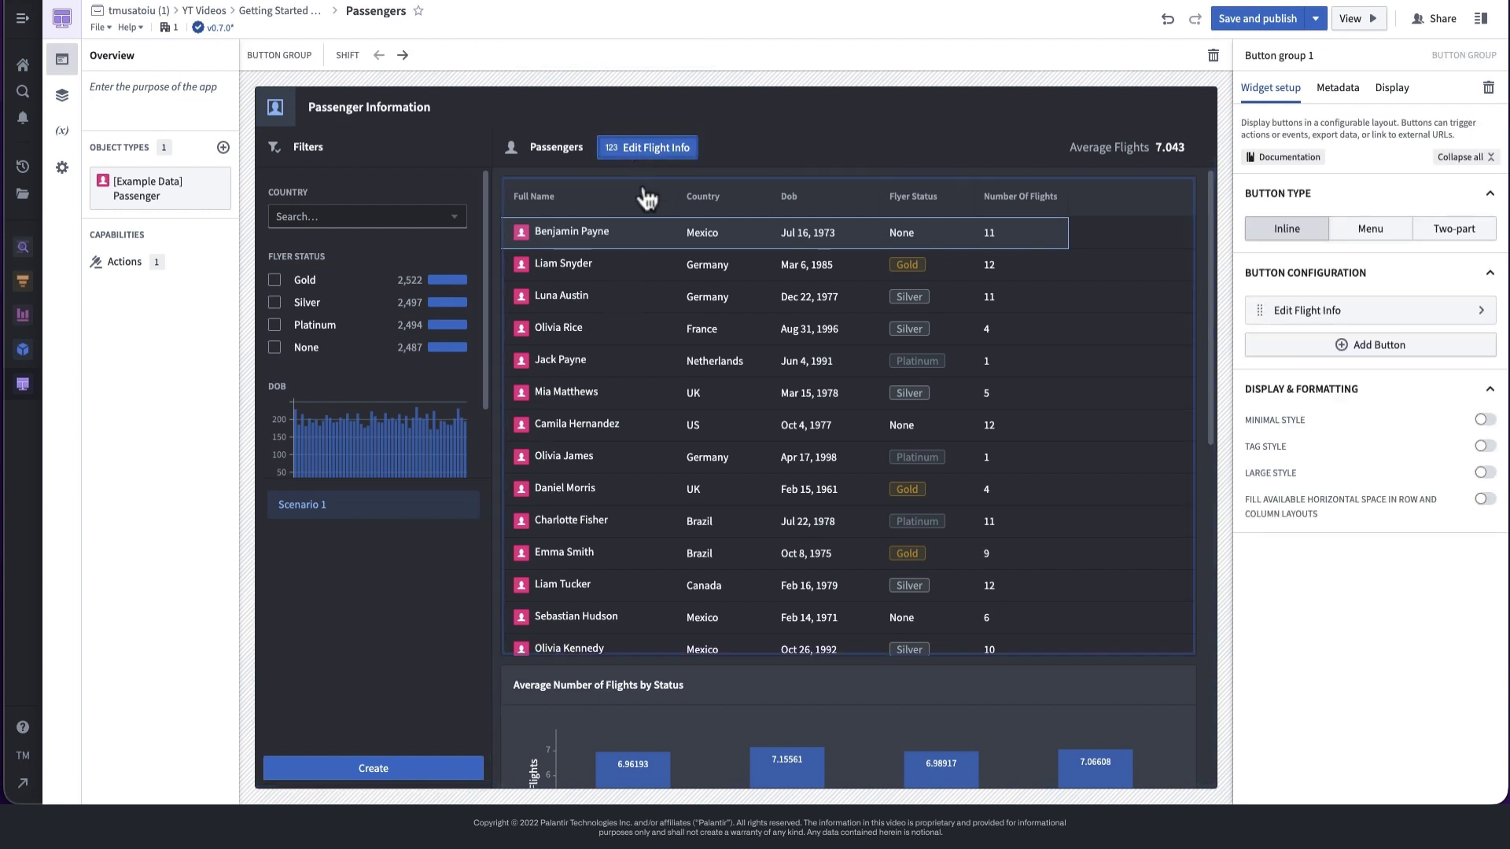
left_click(656, 281)
left_click(658, 271)
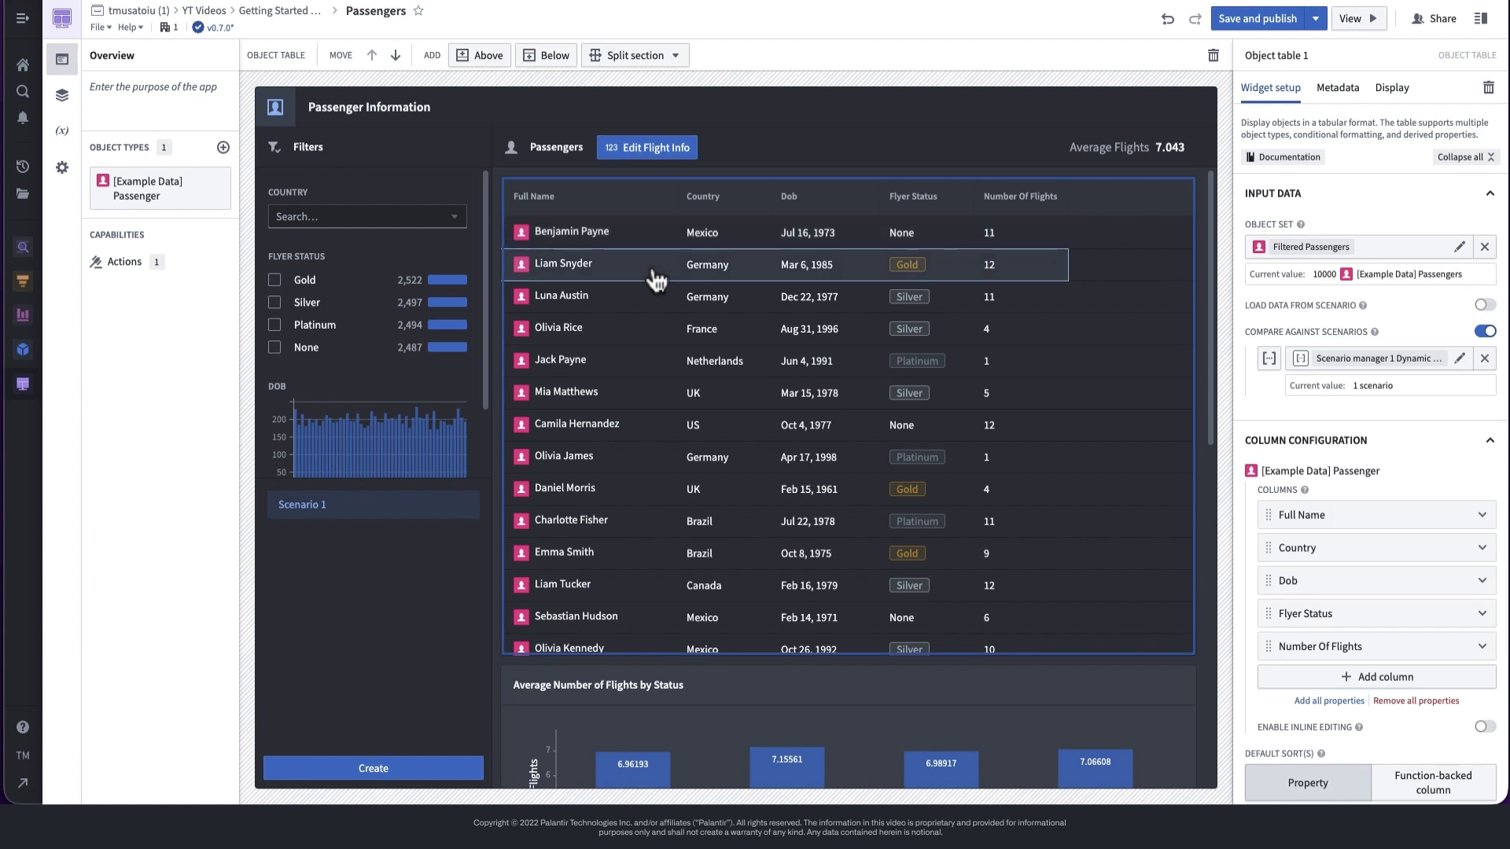
left_click(653, 157)
left_click(652, 157)
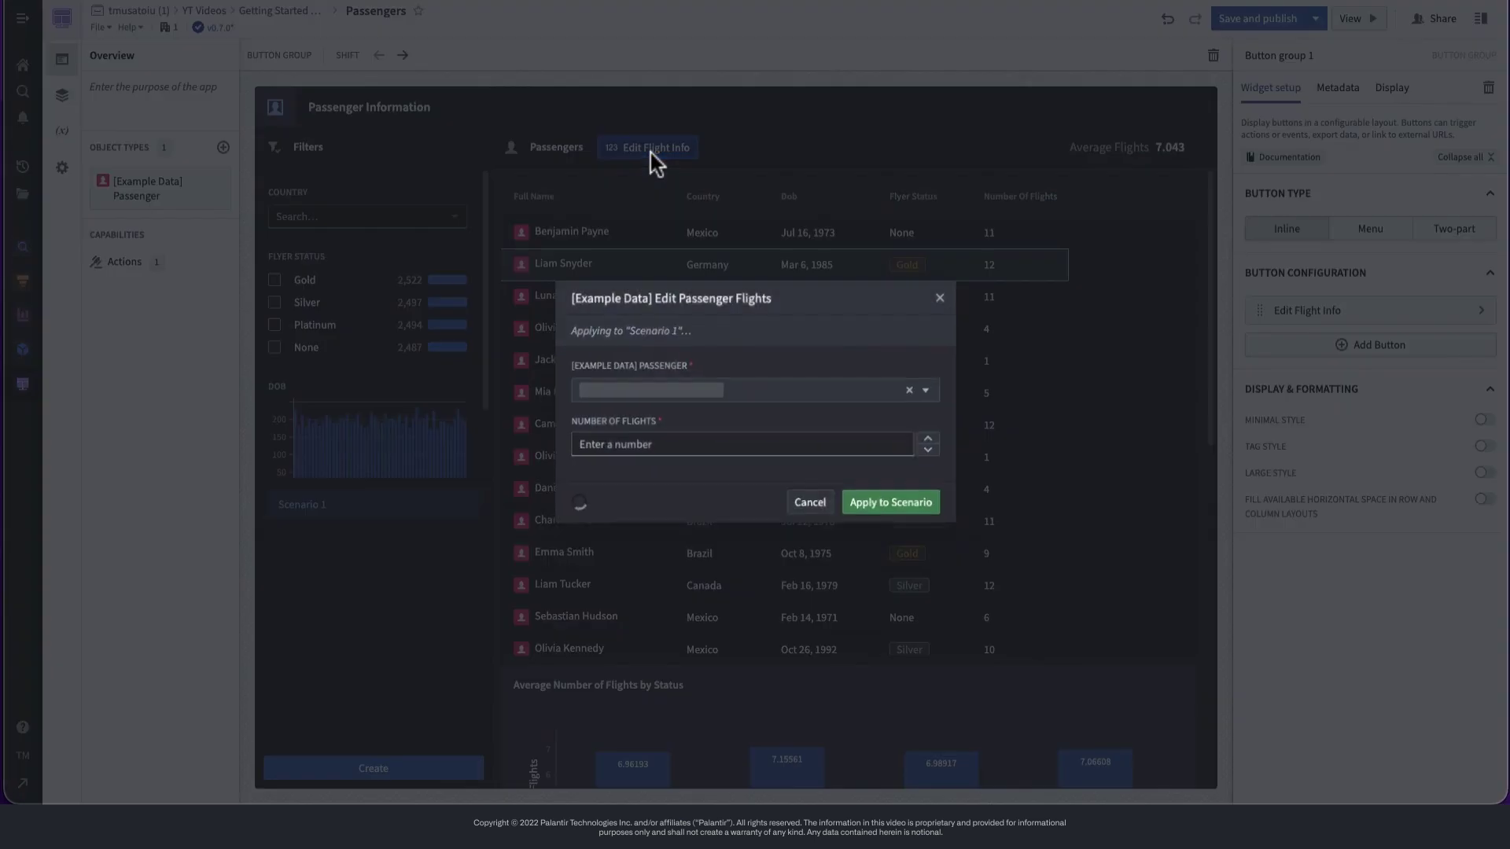
left_click(742, 440)
type("12")
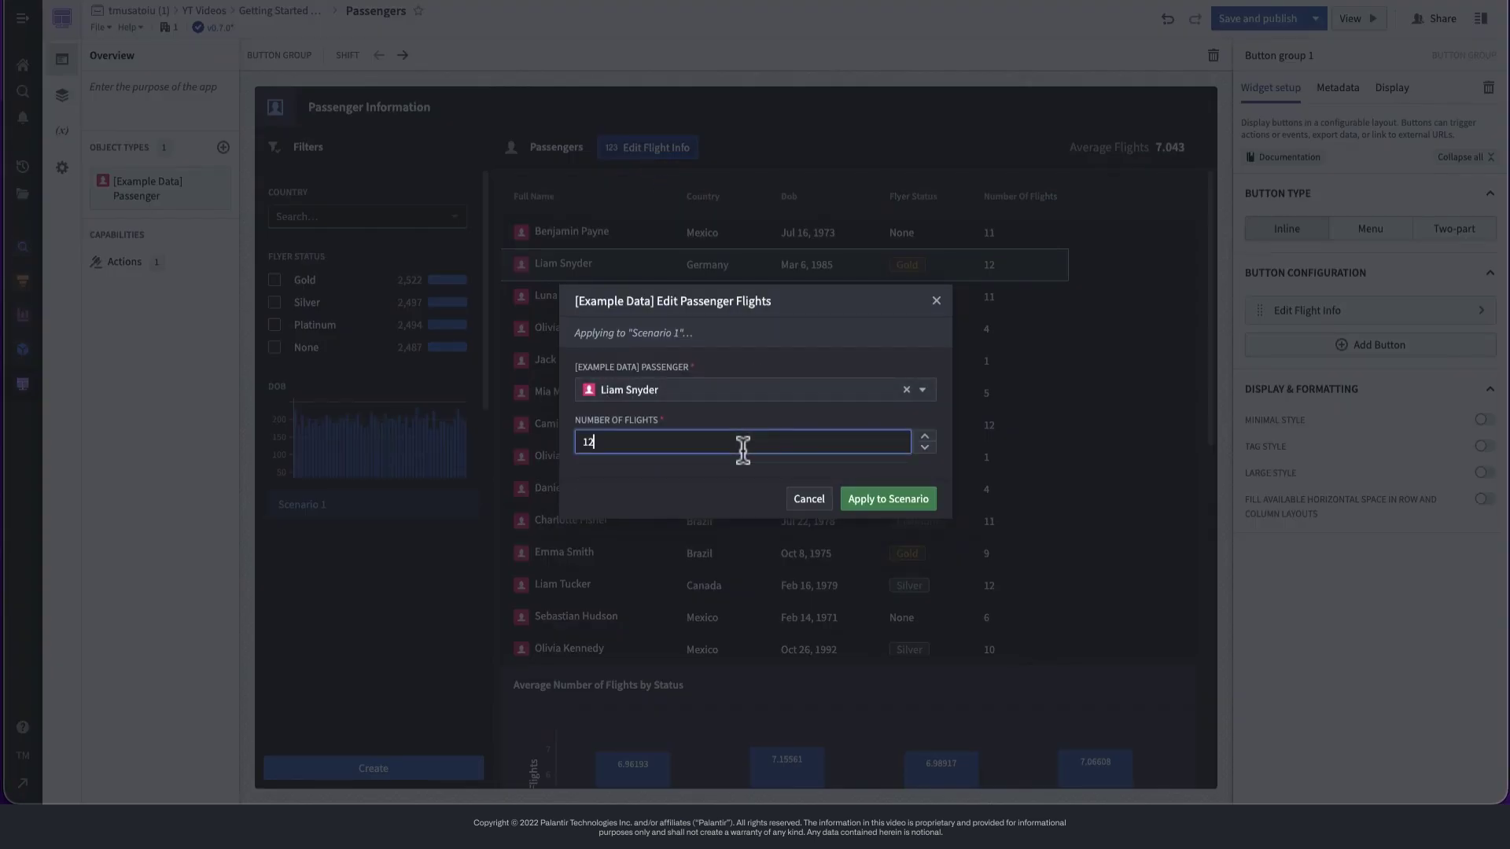
key("BackSpace")
key("BackSpace")
type("40")
left_click(922, 507)
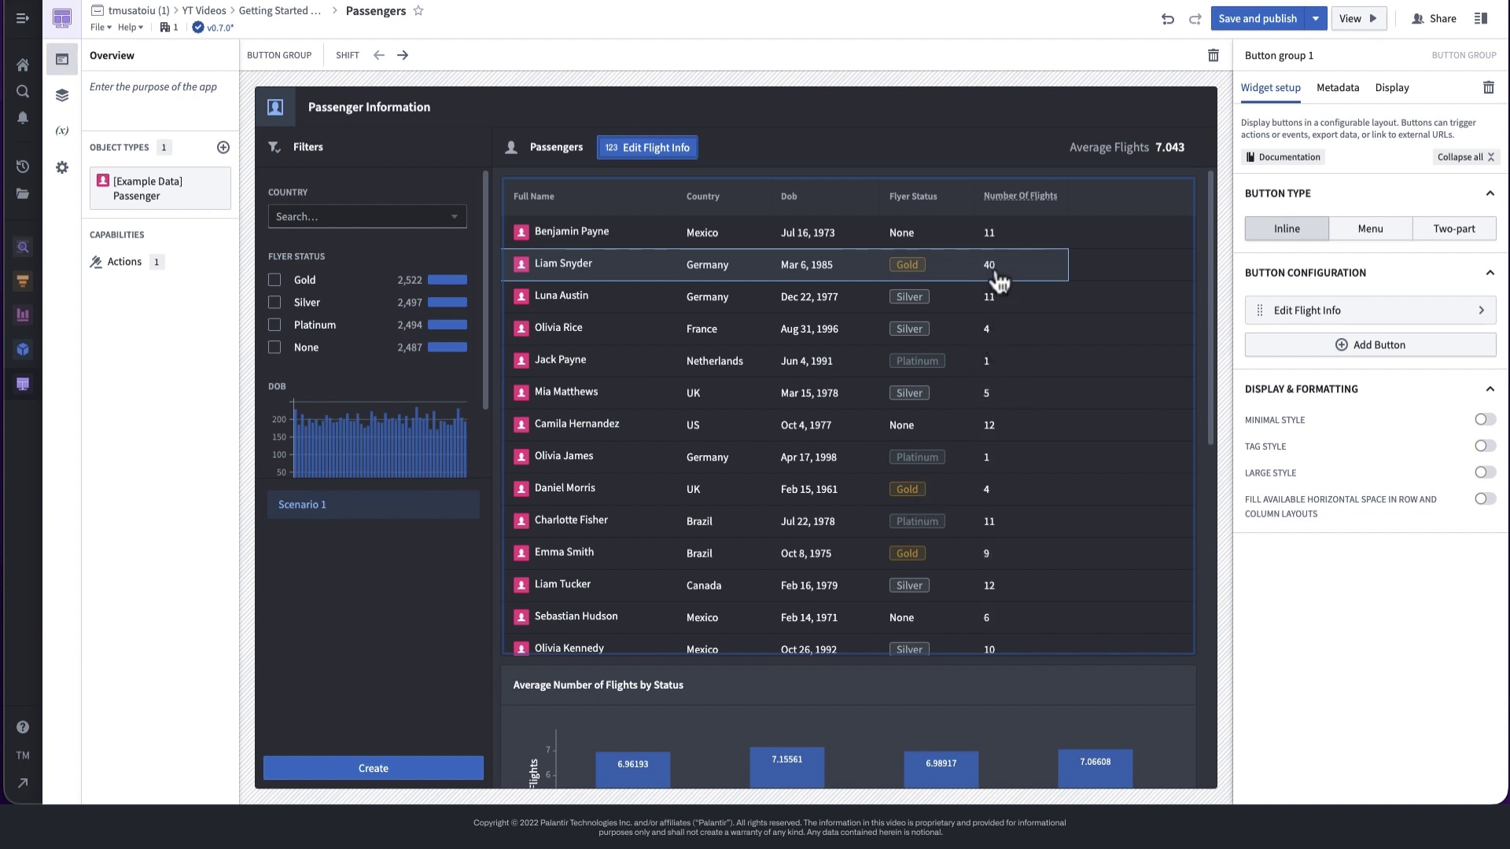
Create Scenario 2 in the scenario manager, making it the active scenario.
left_click(378, 790)
left_click(371, 781)
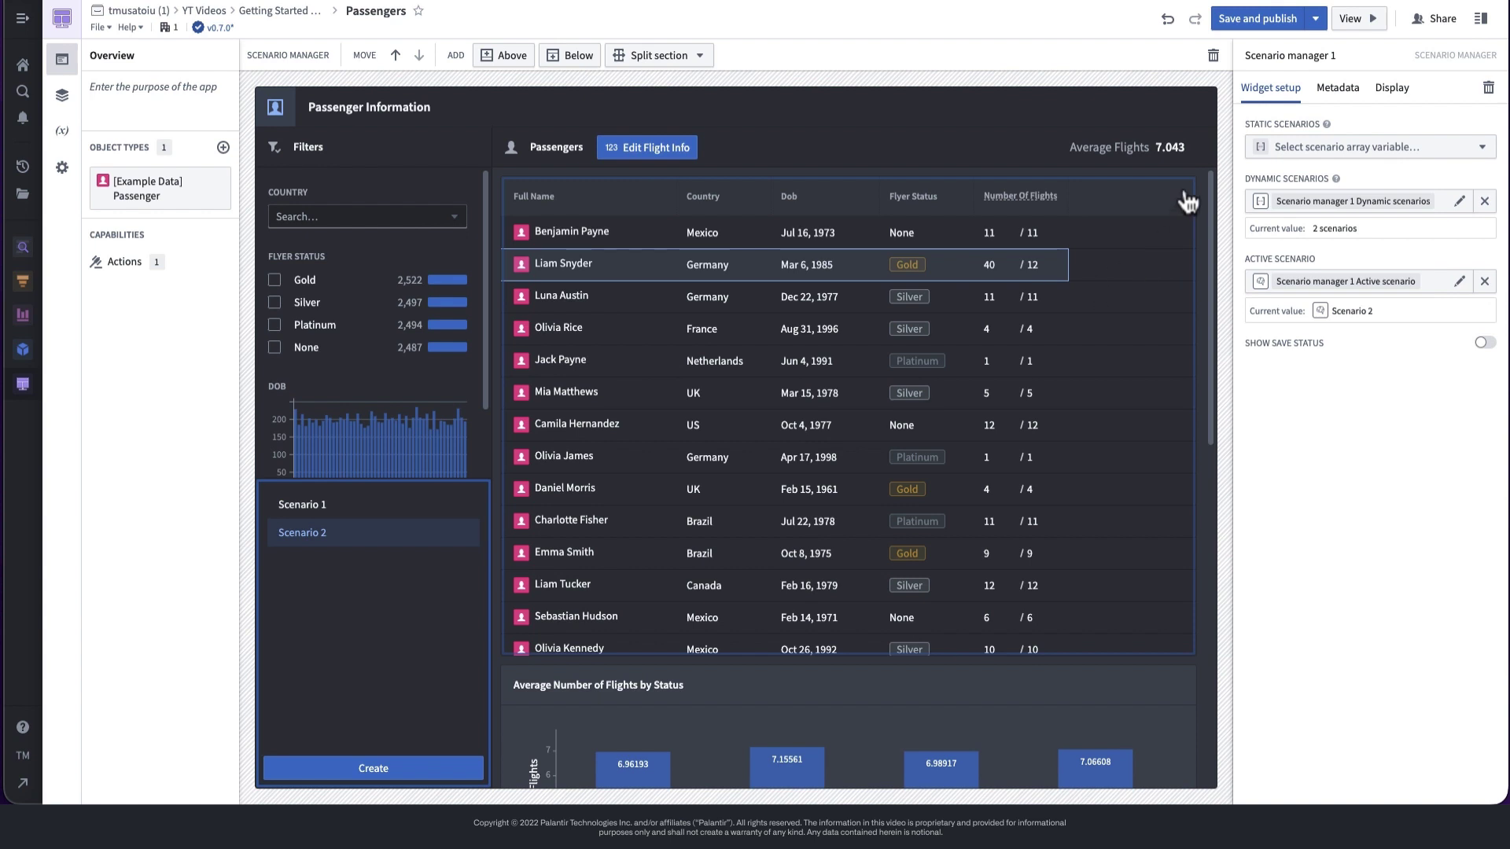
Bind the Average Flights value to Scenario manager 1 Active scenario, then activate Scenario 1 (7.046).
left_click(1178, 147)
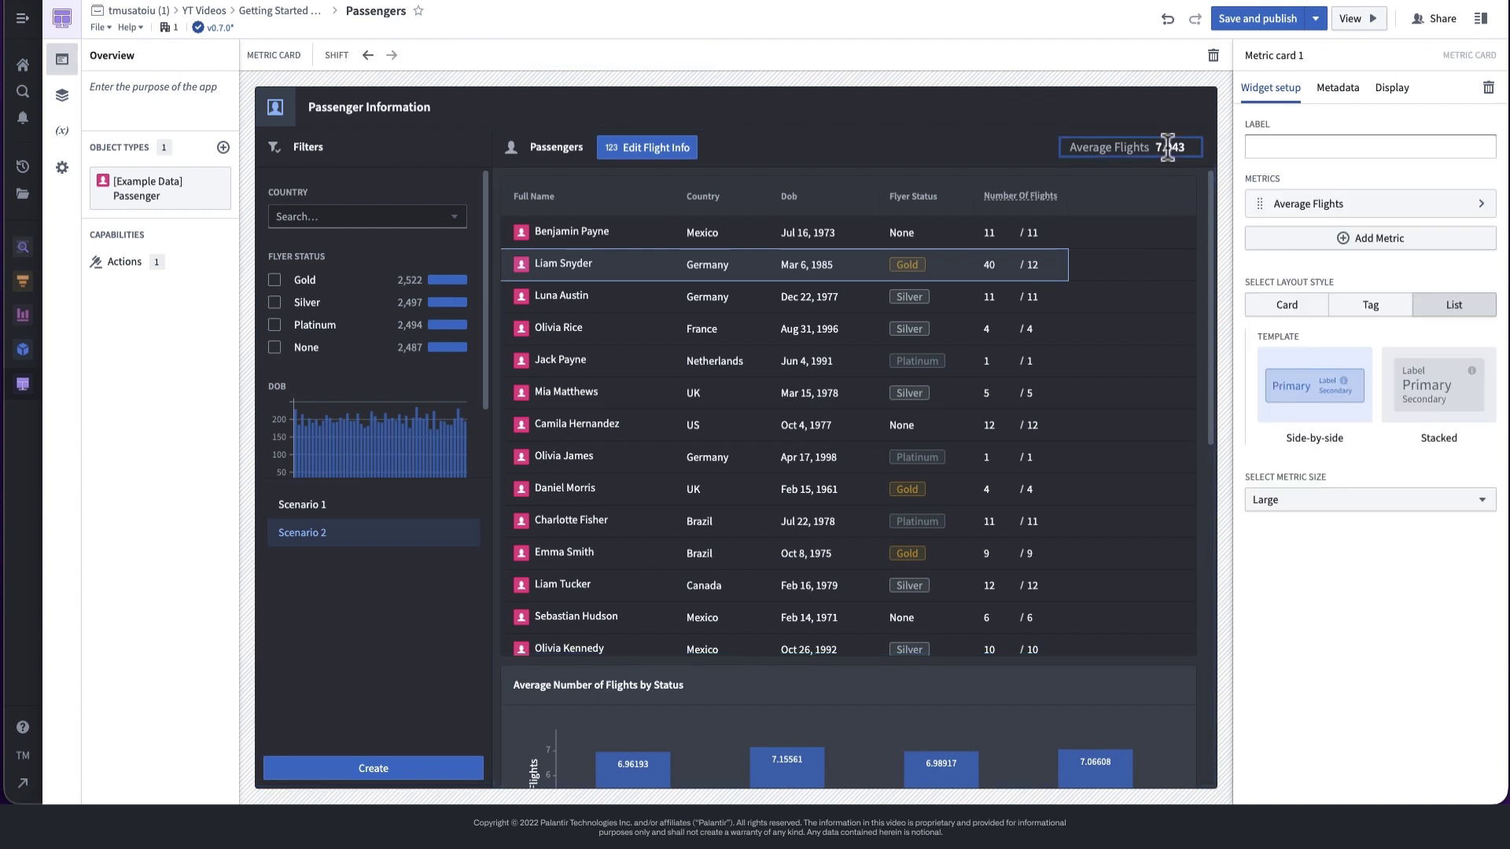
left_click(1315, 203)
left_click(1325, 312)
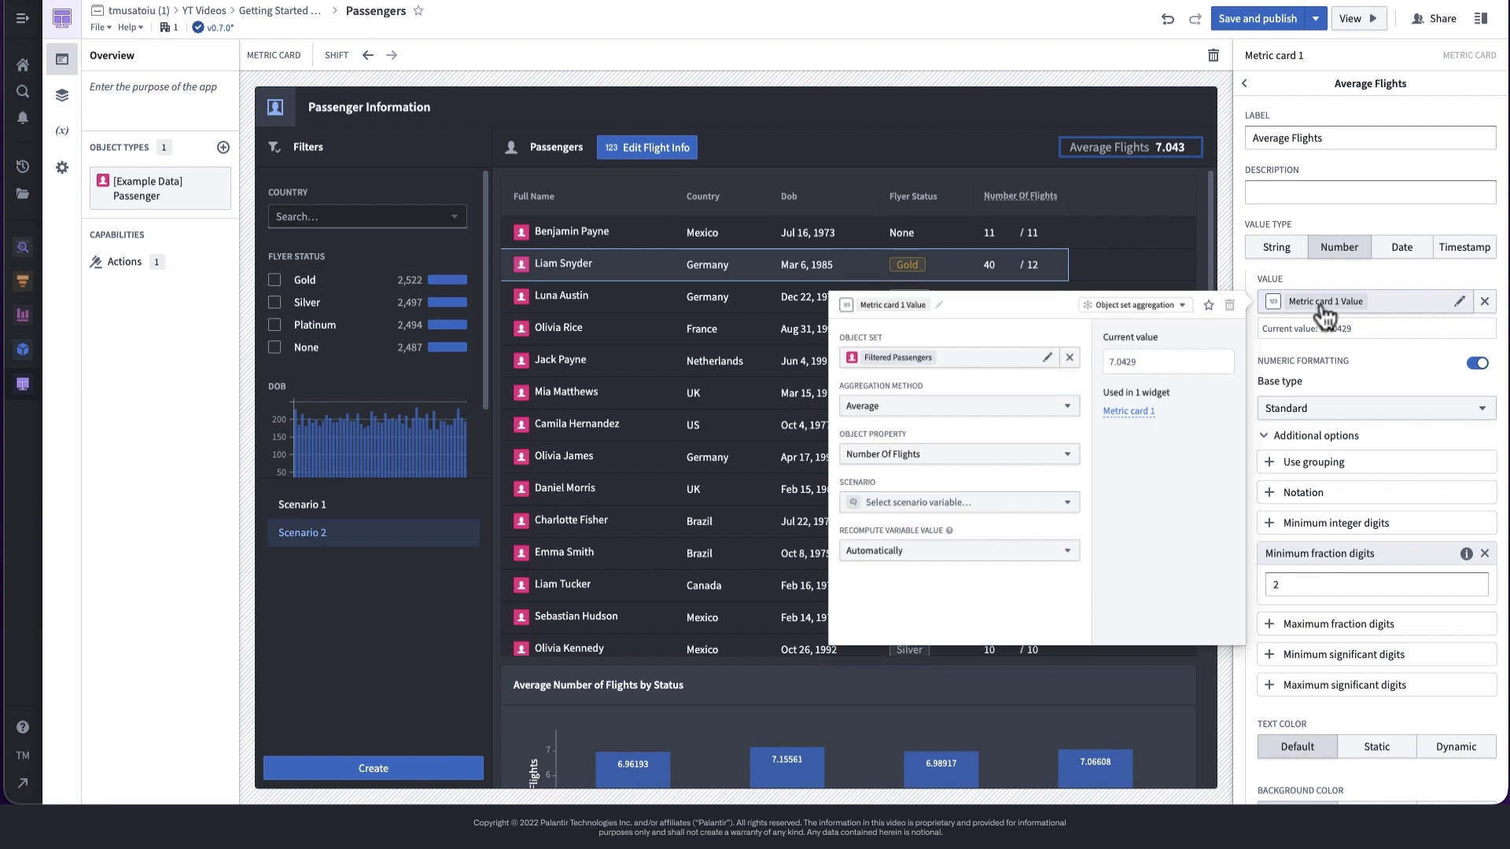
left_click(934, 528)
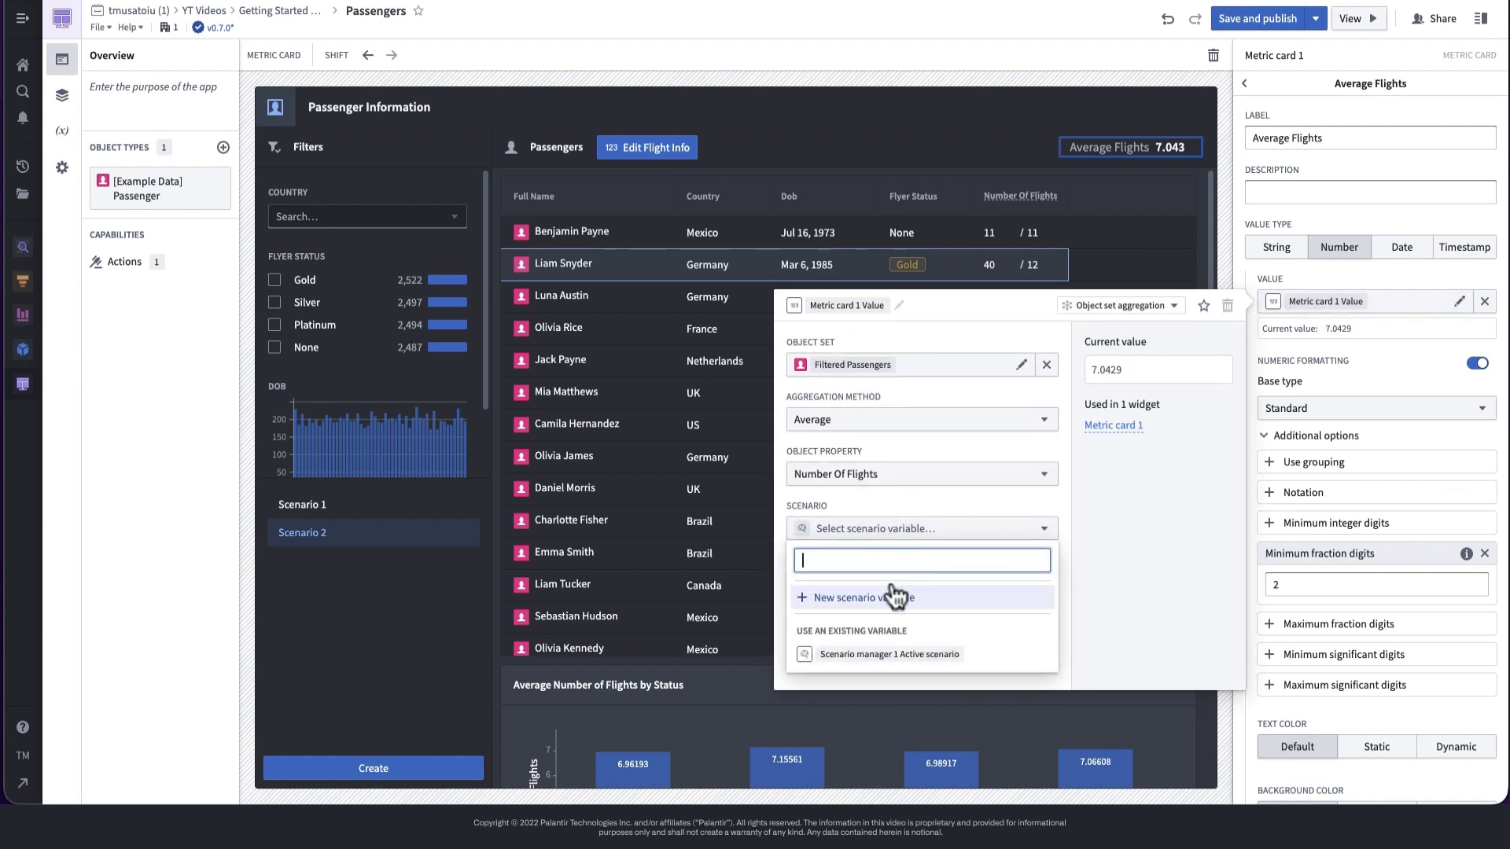
left_click(858, 655)
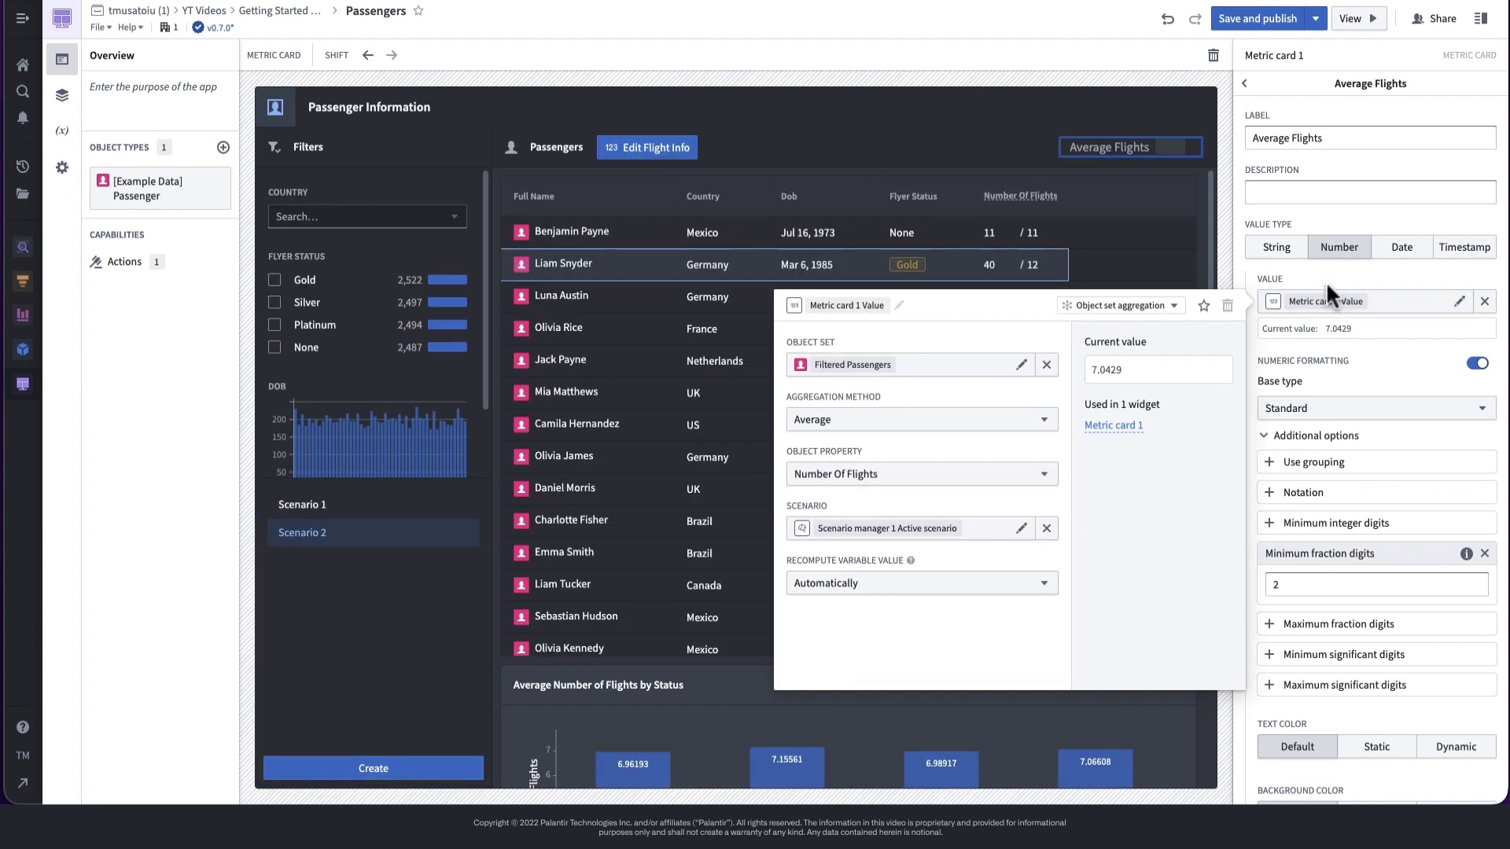
left_click(1335, 220)
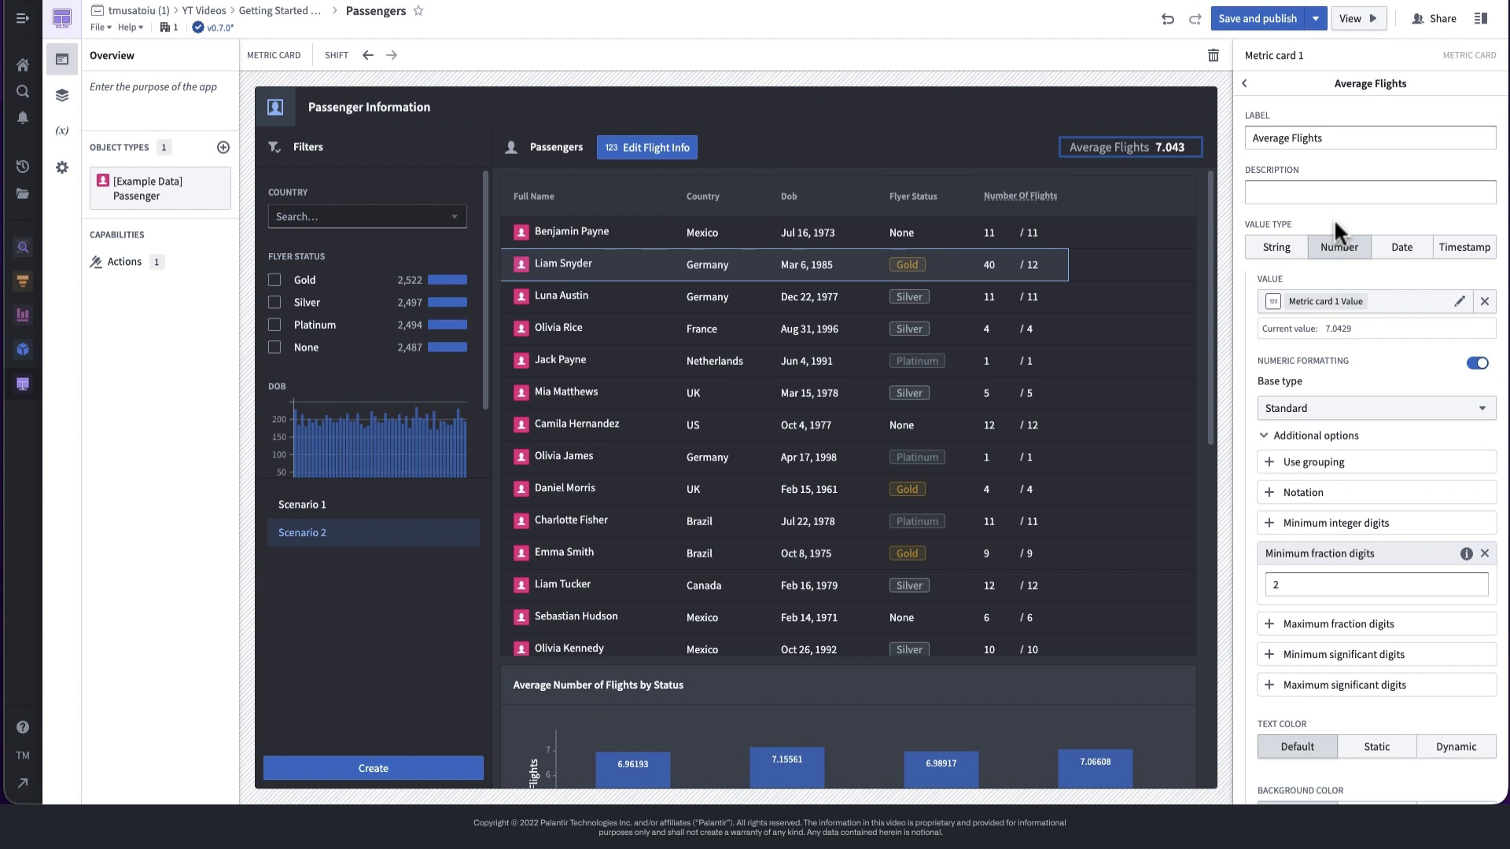
left_click(331, 521)
left_click(331, 515)
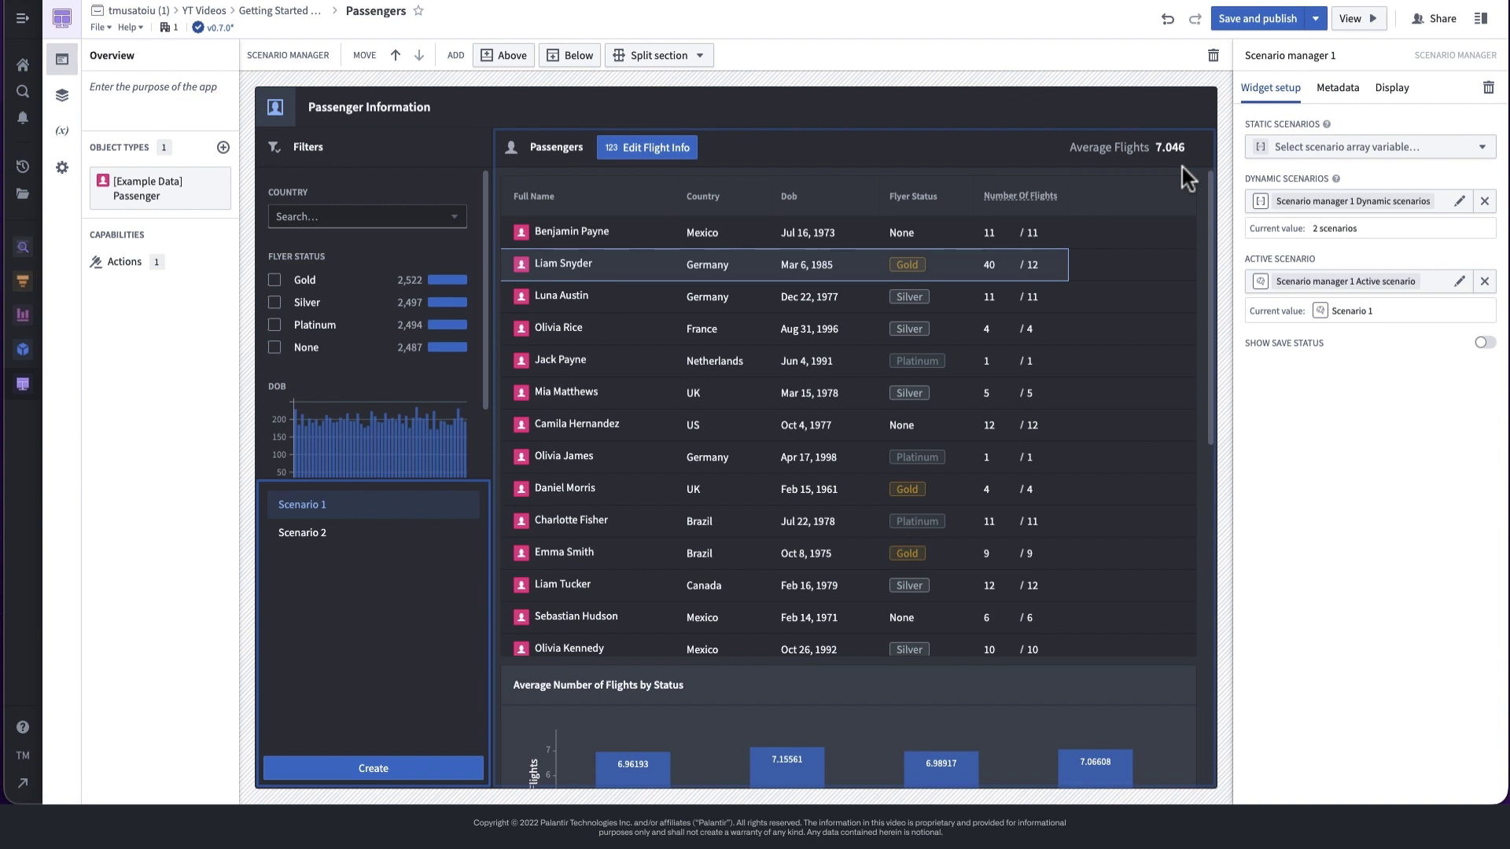
Enable Compare Against Scenarios on the flights-by-status bar layer using Scenario manager 1 Dynamic scenarios.
scroll(1146, 381, "down", 4)
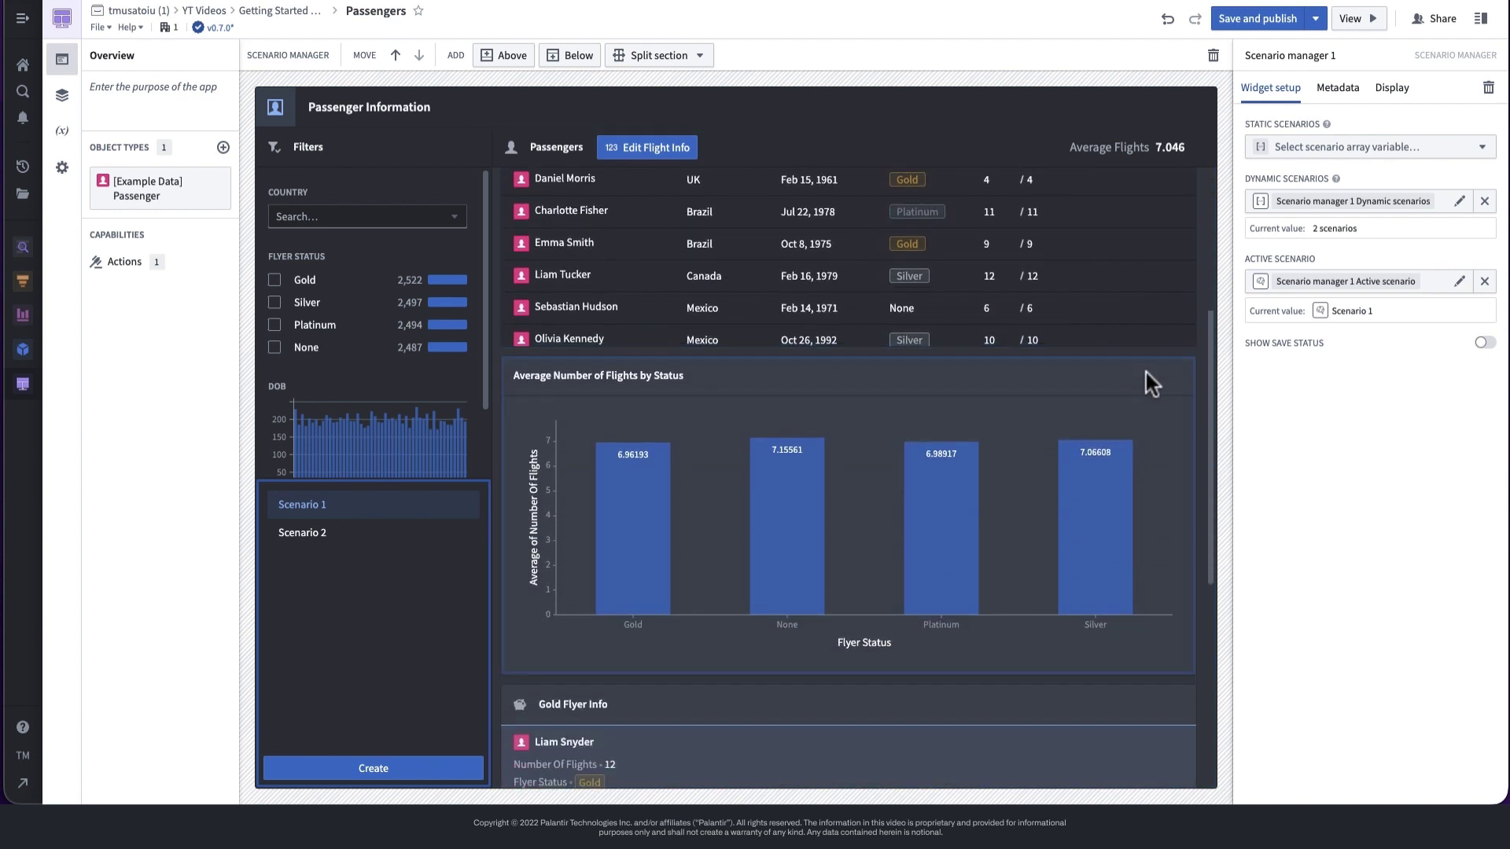
scroll(1145, 369, "down", 2)
left_click(1145, 372)
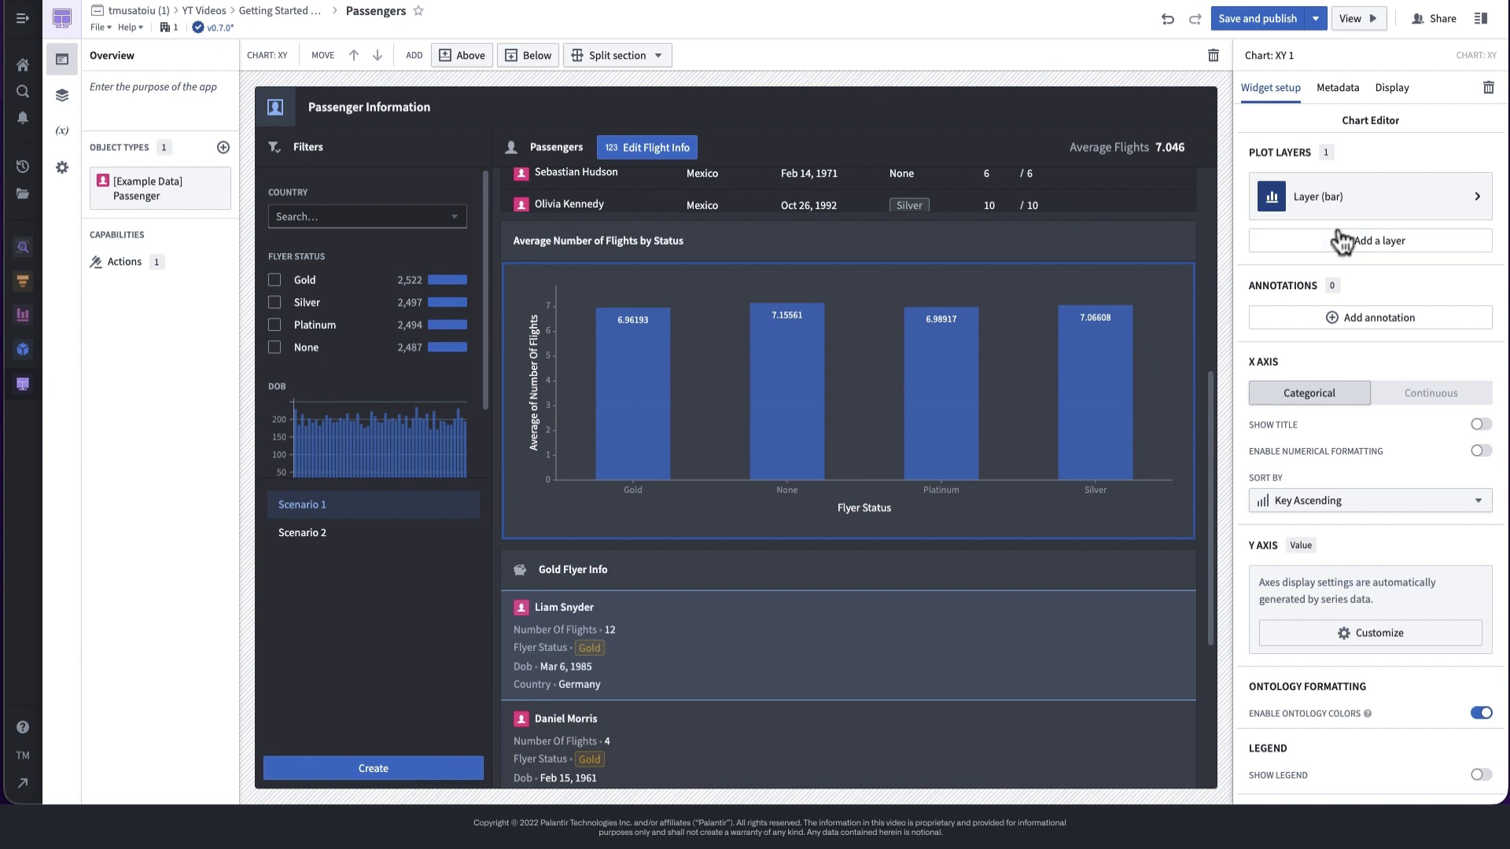
left_click(1364, 195)
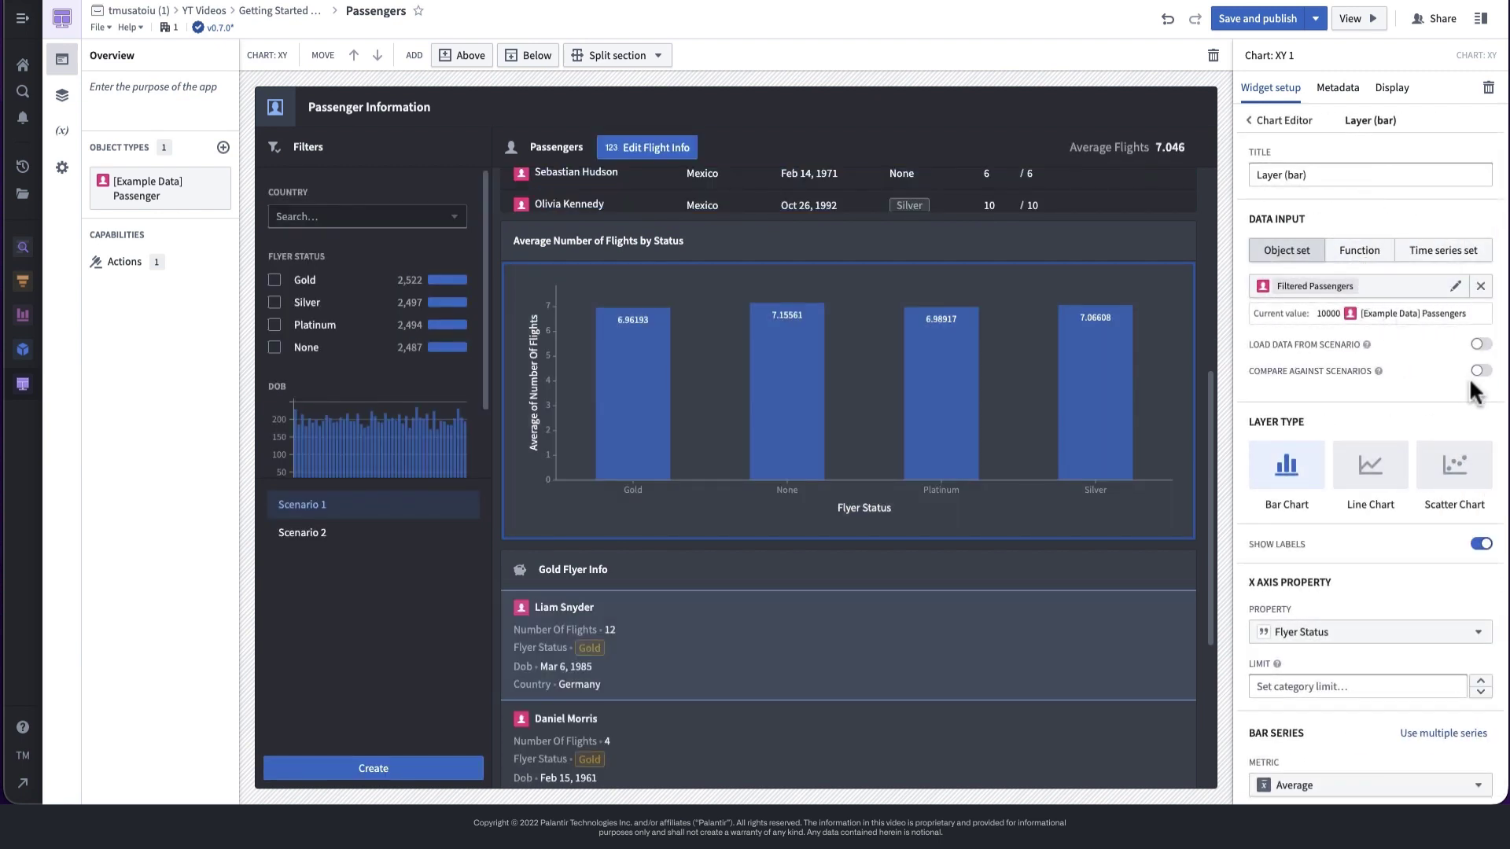
left_click(1478, 371)
left_click(1386, 398)
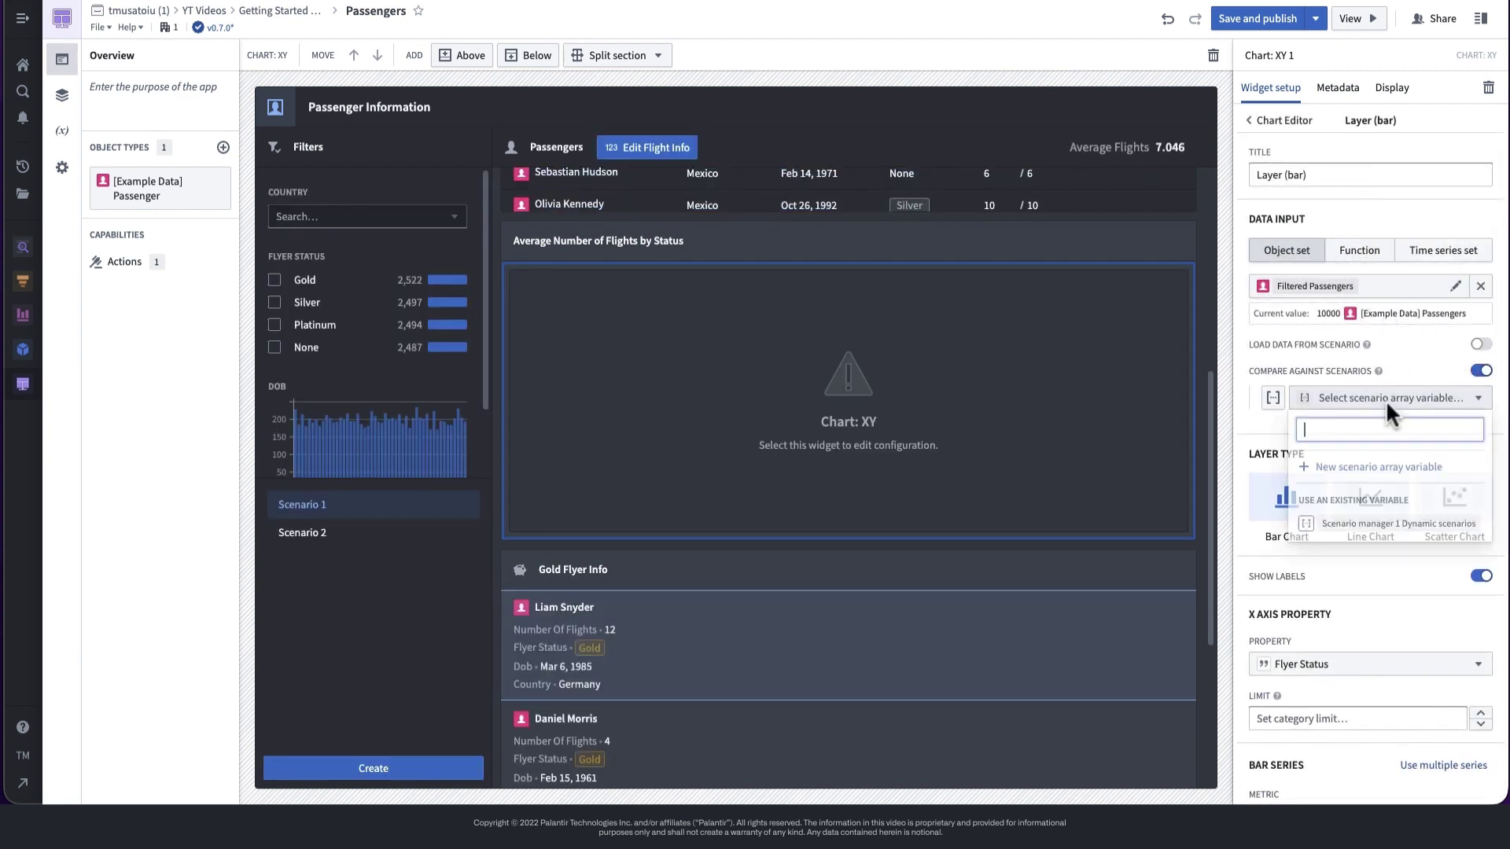
left_click(1329, 524)
Scroll down to the Gold Flyer Info list and select it.
scroll(1327, 589, "down", 1)
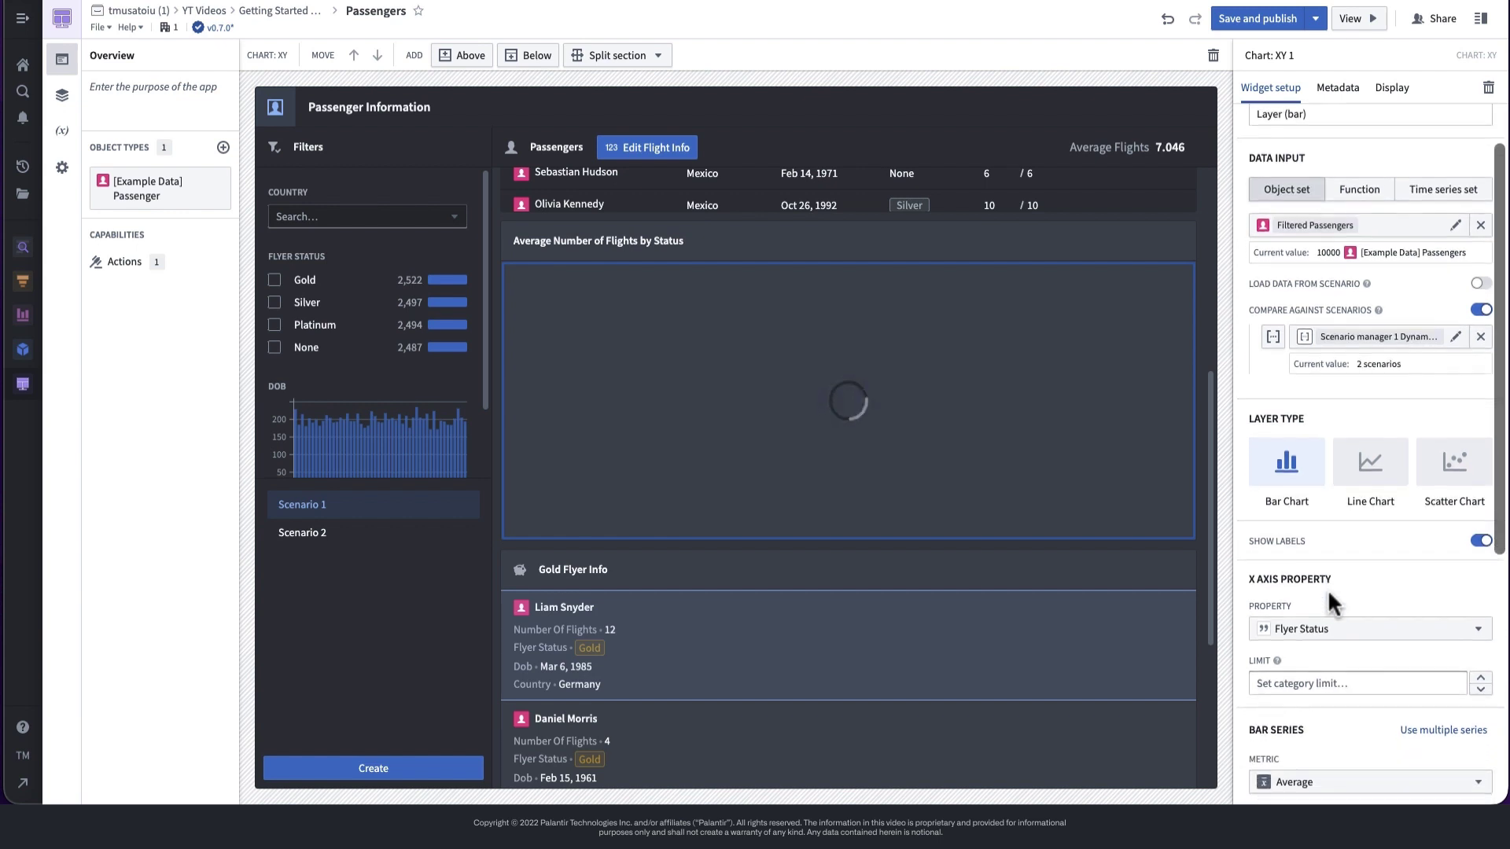
scroll(1327, 588, "down", 3)
mouse_move(1127, 453)
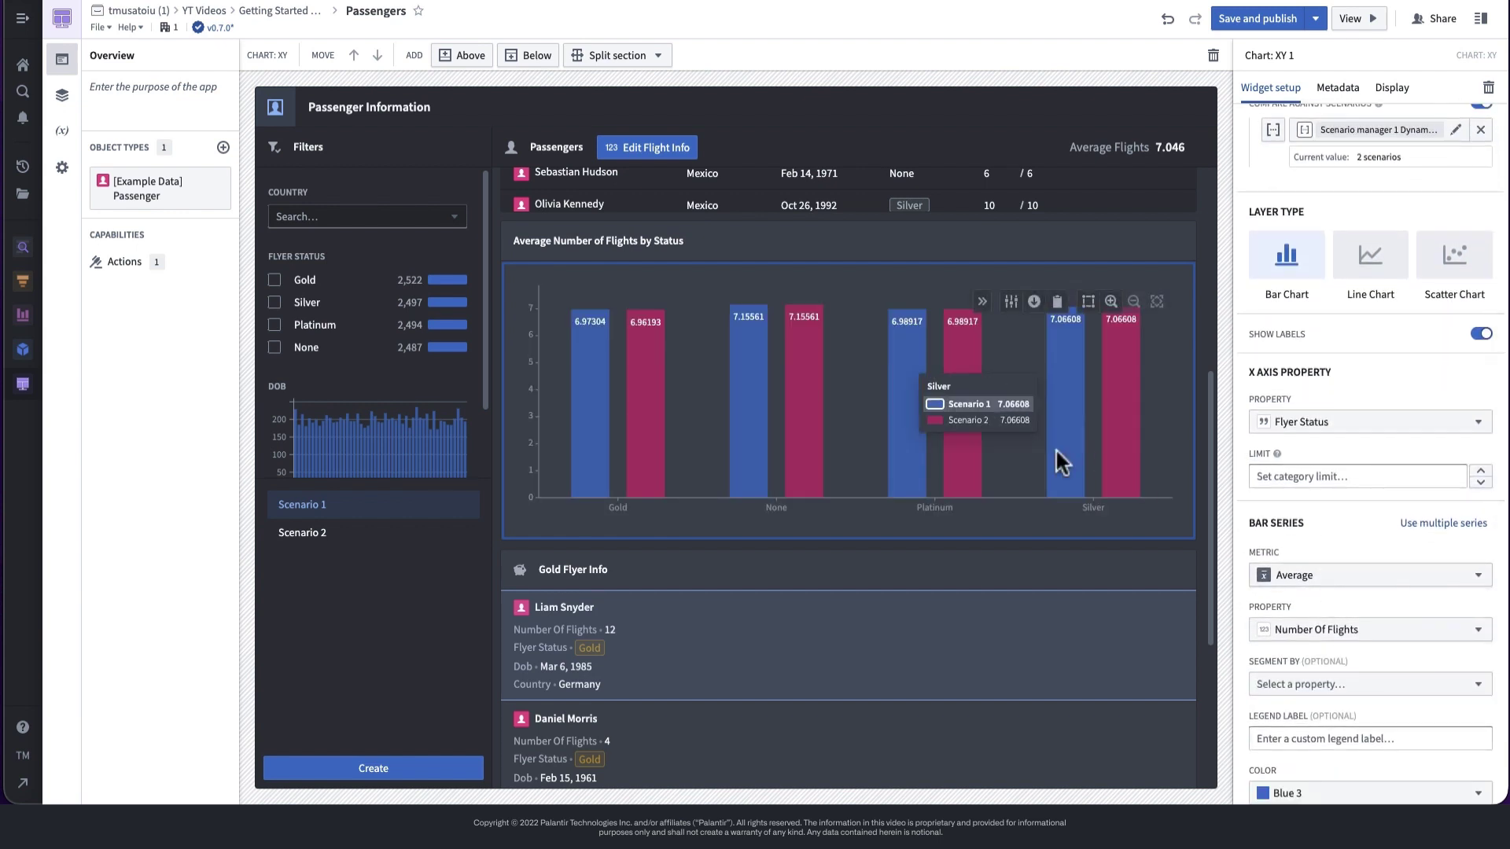
left_click(1027, 649)
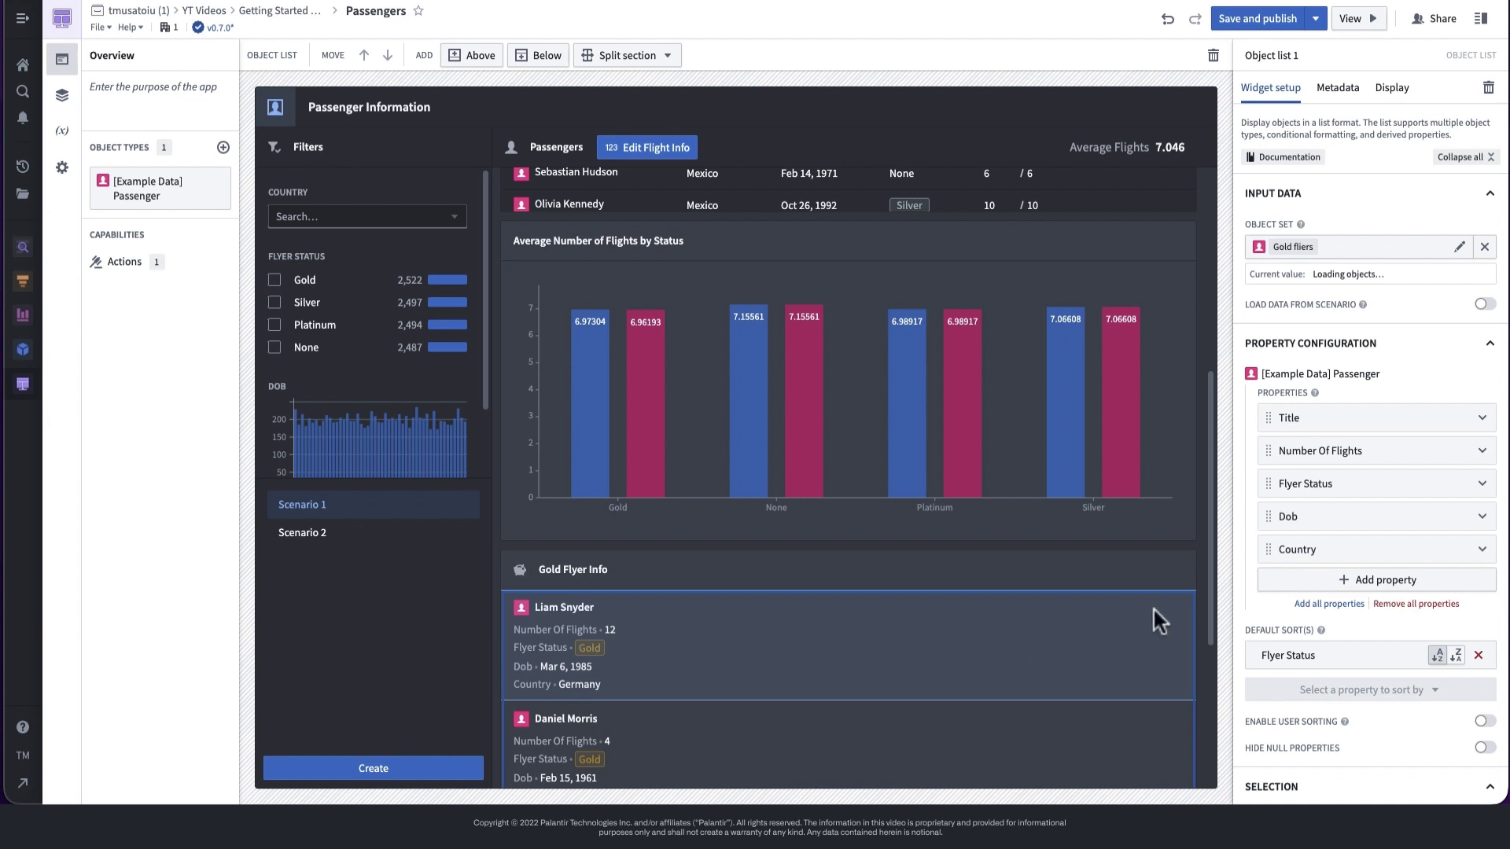
Make Object list 1 load its data from Scenario manager 1 Active scenario.
left_click(1484, 305)
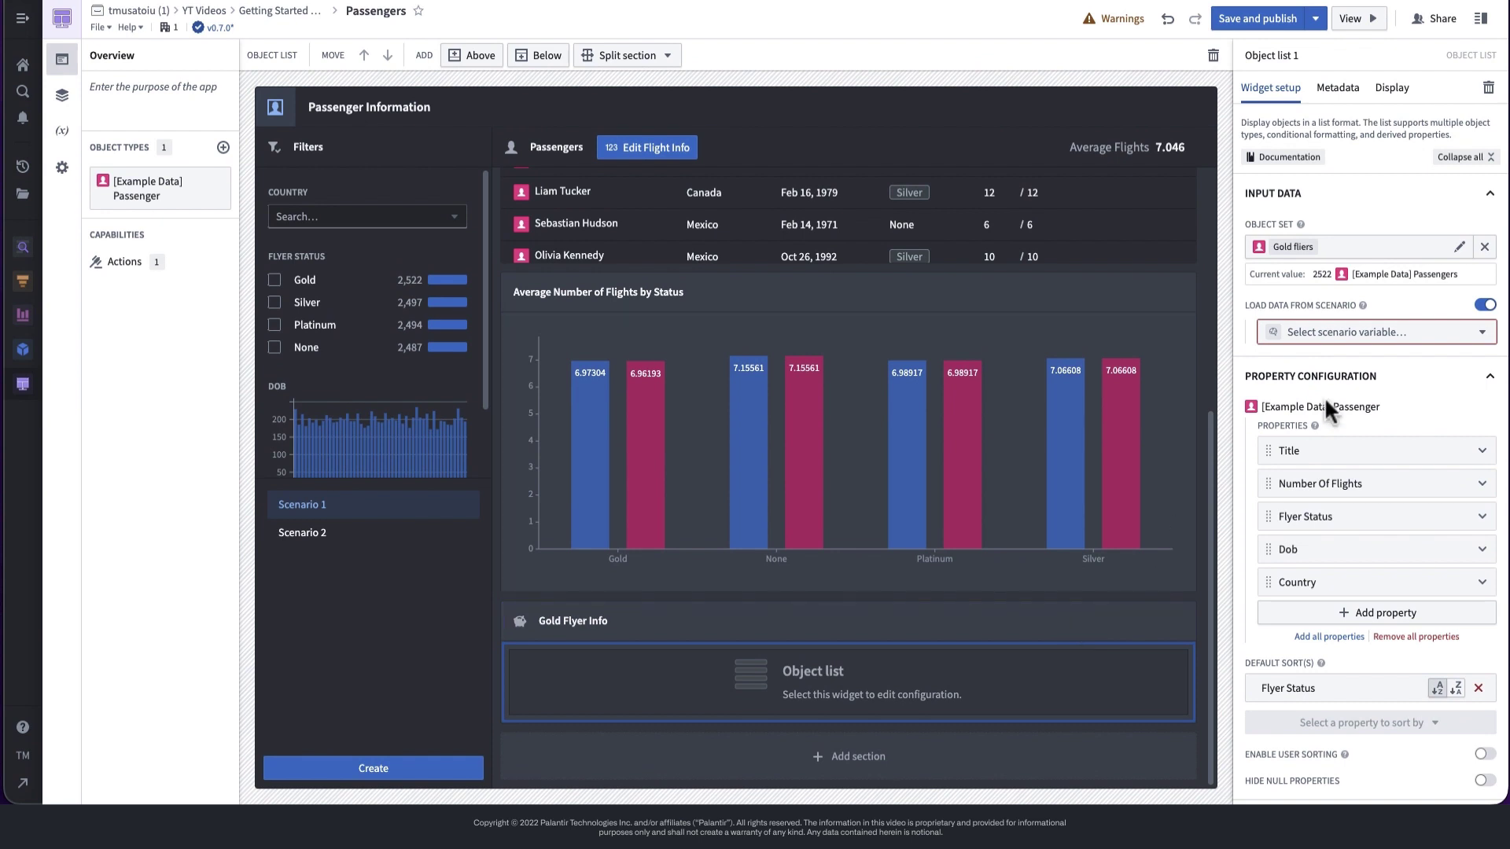
left_click(1307, 335)
left_click(1289, 456)
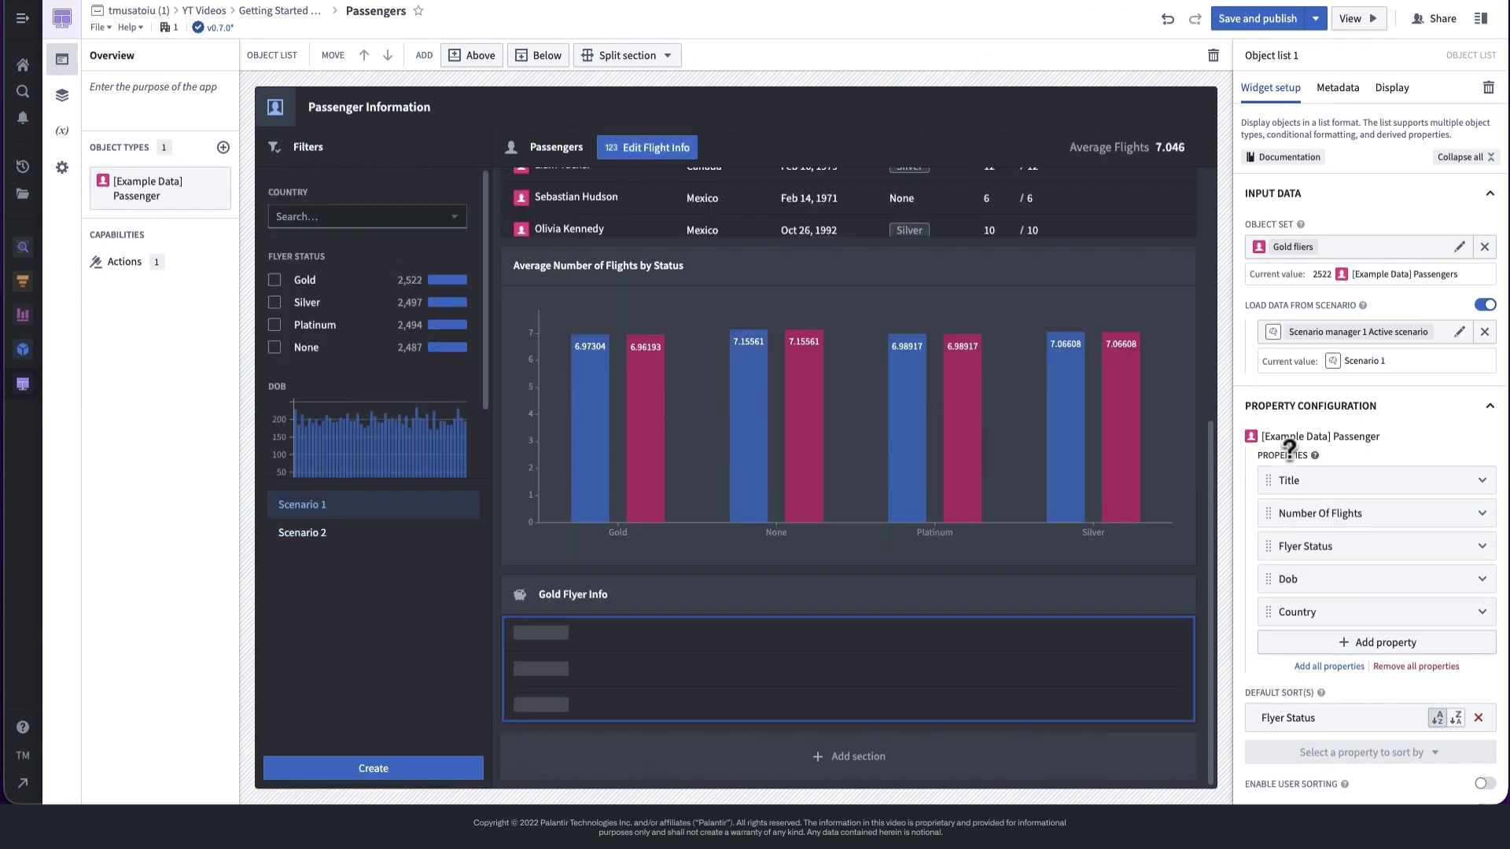
scroll(994, 674, "down", 4)
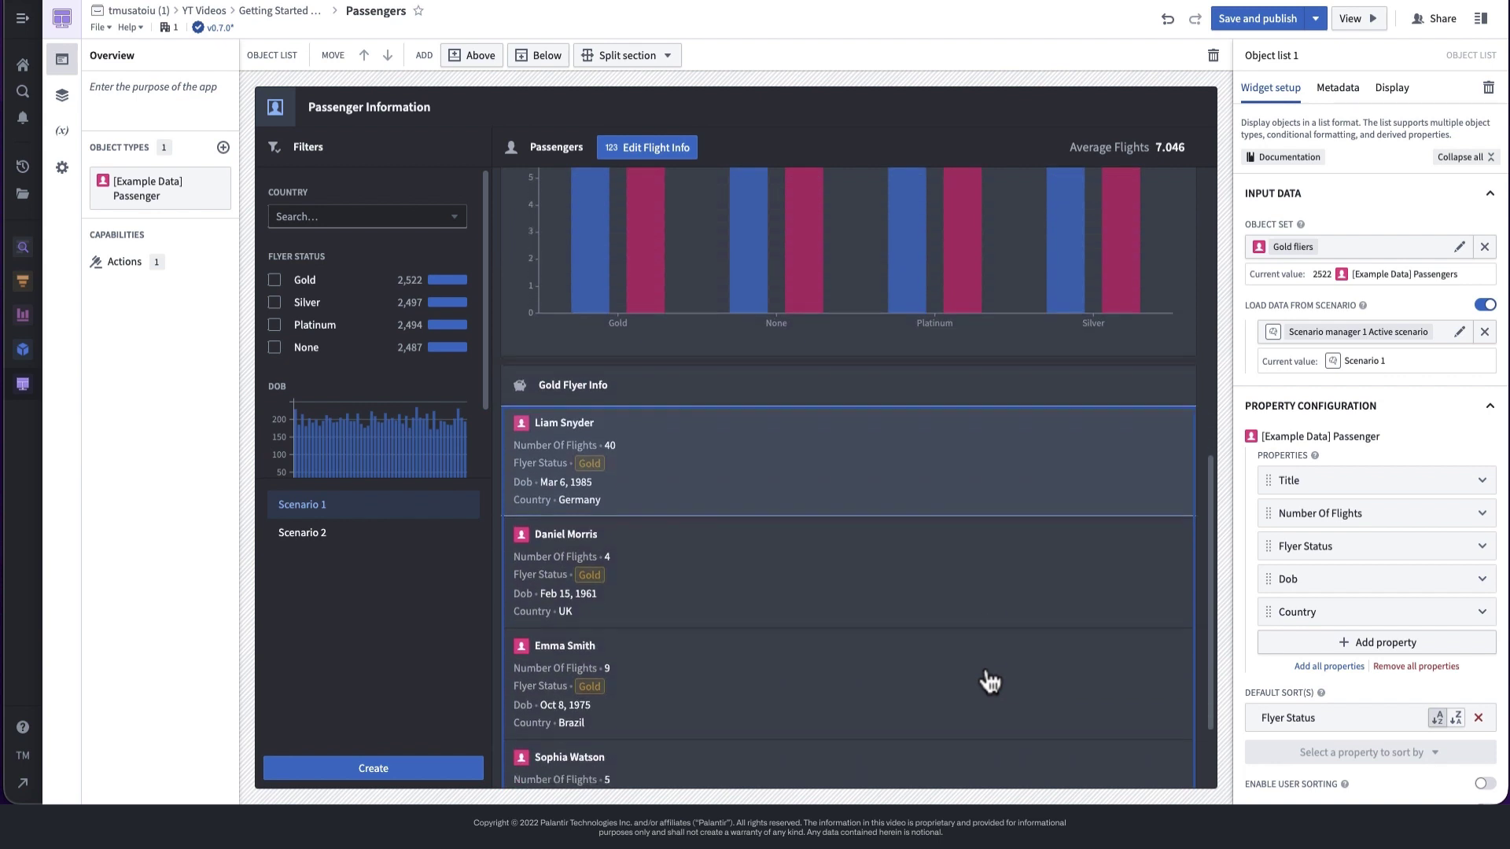